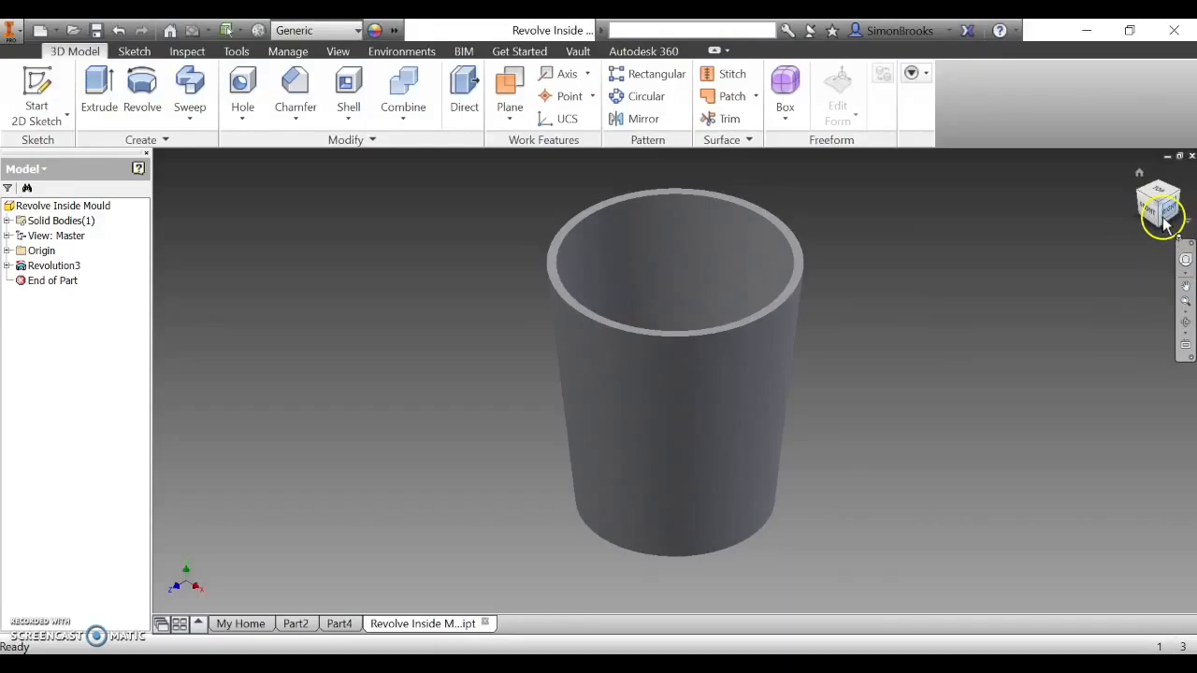
- Start a 2D sketch on the cup's outer bottom face
{"action": "mouse_move", "coordinate": [1160, 215]}
{"action": "left_mouse_down"}
{"action": "mouse_move", "coordinate": [1150, 166]}
{"action": "mouse_move", "coordinate": [1143, 609]}
{"action": "mouse_move", "coordinate": [1151, 584]}
{"action": "mouse_move", "coordinate": [1135, 572]}
{"action": "mouse_move", "coordinate": [1085, 579]}
{"action": "mouse_move", "coordinate": [1031, 611]}
{"action": "mouse_move", "coordinate": [963, 171]}
{"action": "mouse_move", "coordinate": [847, 196]}
{"action": "mouse_move", "coordinate": [734, 183]}
{"action": "left_mouse_up"}
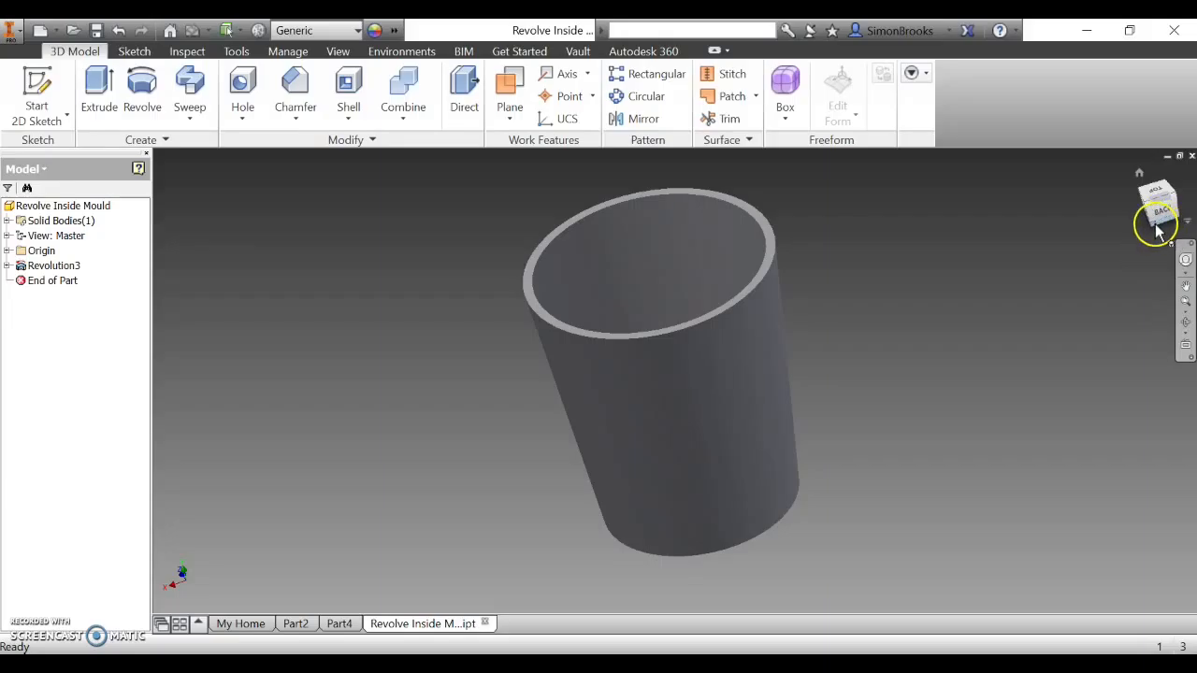
{"action": "left_click", "coordinate": [1159, 232]}
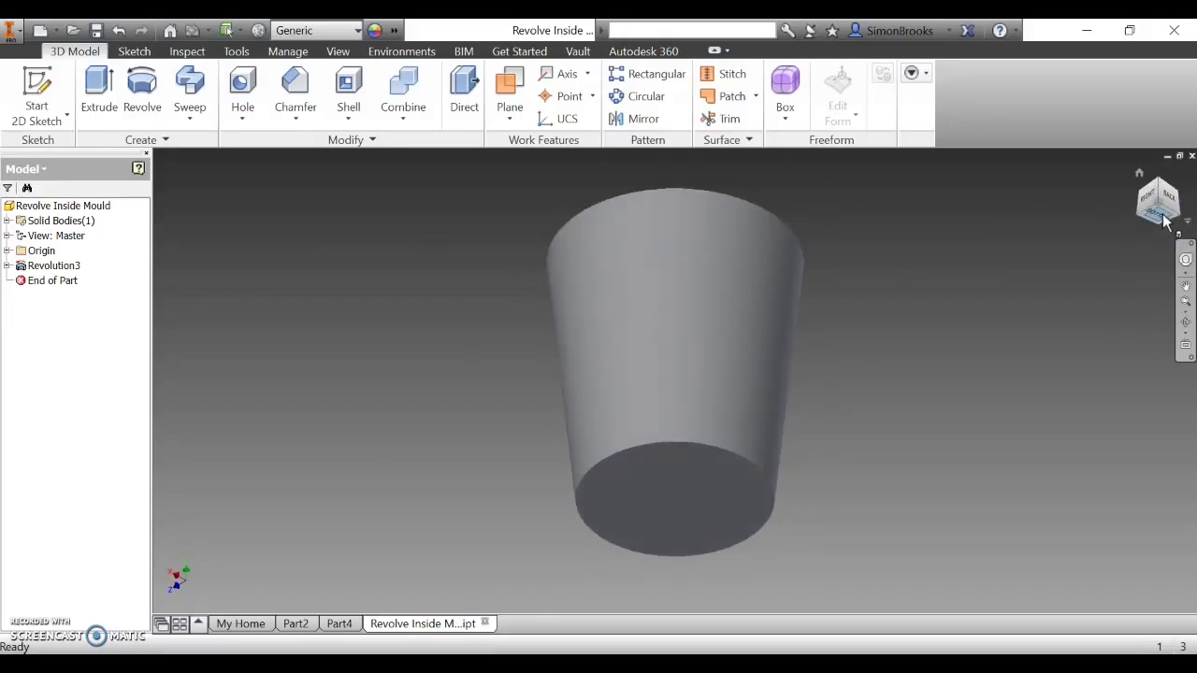
{"action": "left_click", "coordinate": [1164, 219]}
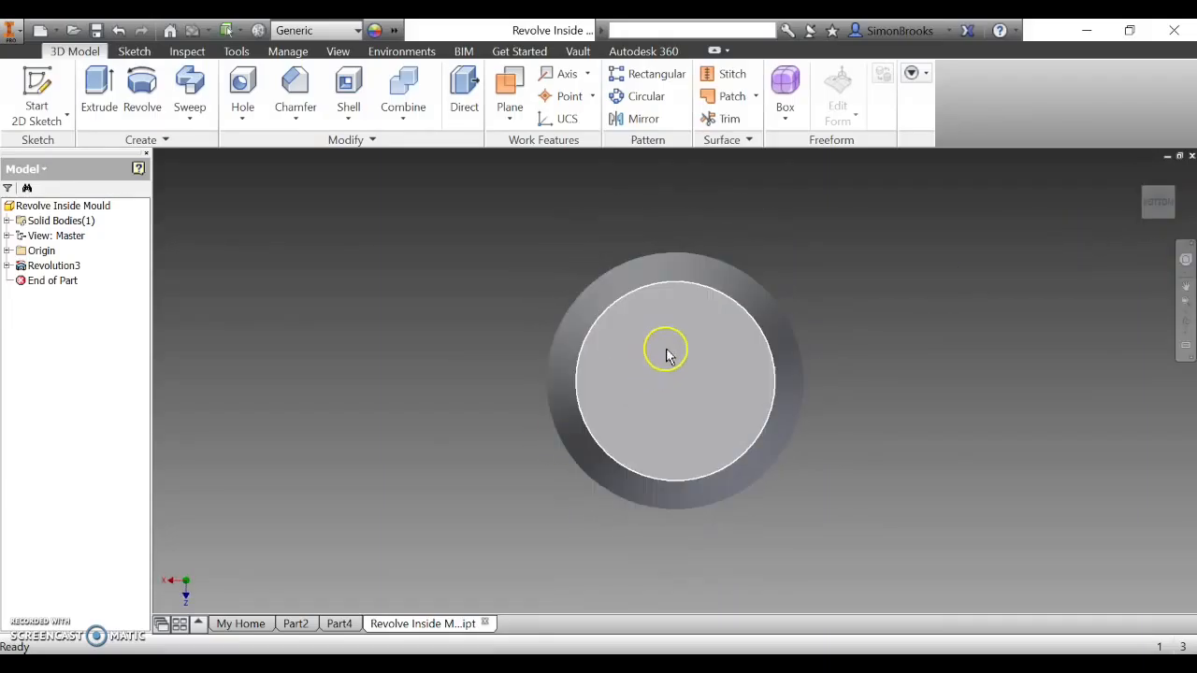
{"action": "left_click", "coordinate": [40, 92]}
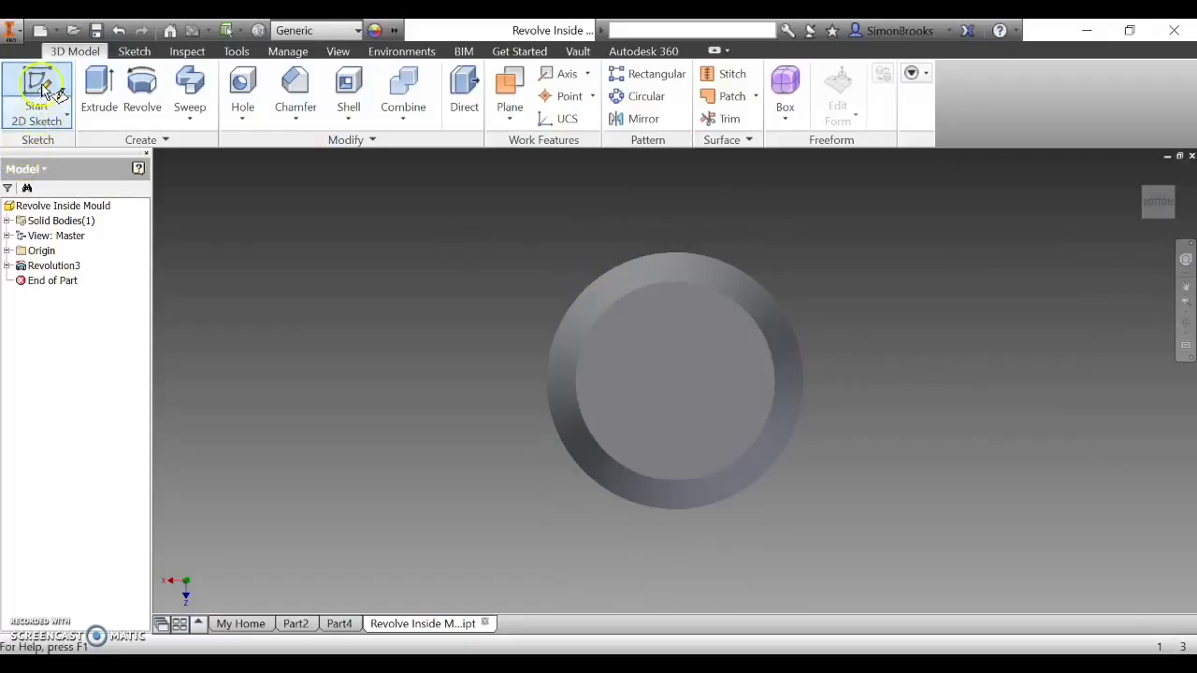
{"action": "left_click", "coordinate": [681, 374]}
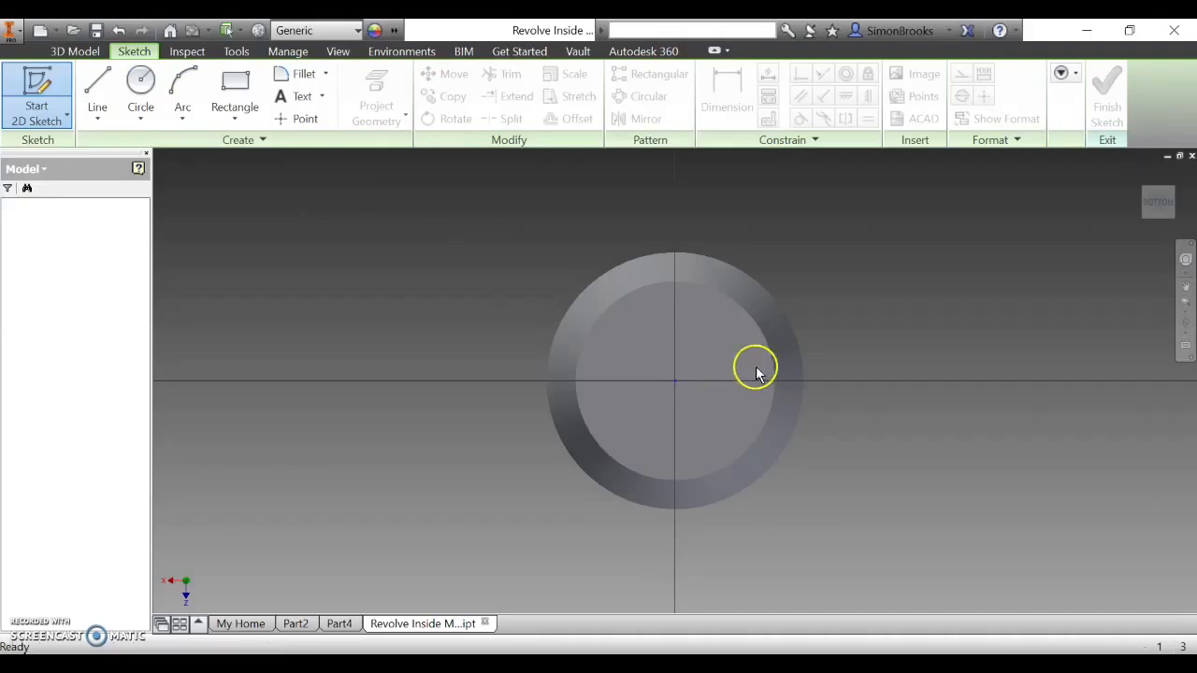
- Sketch a circle about 9.2 mm in diameter on the vertical axis, above the centre of the bottom face
{"action": "left_click", "coordinate": [141, 89]}
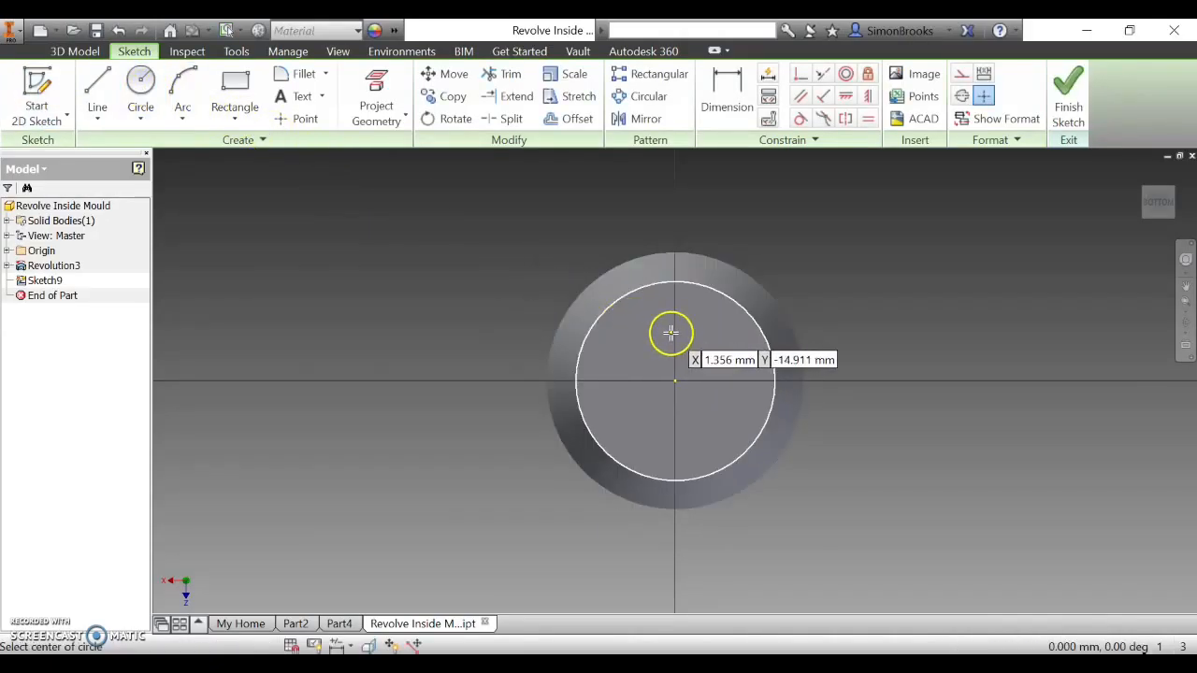
{"action": "scroll", "coordinate": [672, 335], "scroll_direction": "up", "scroll_amount": 3}
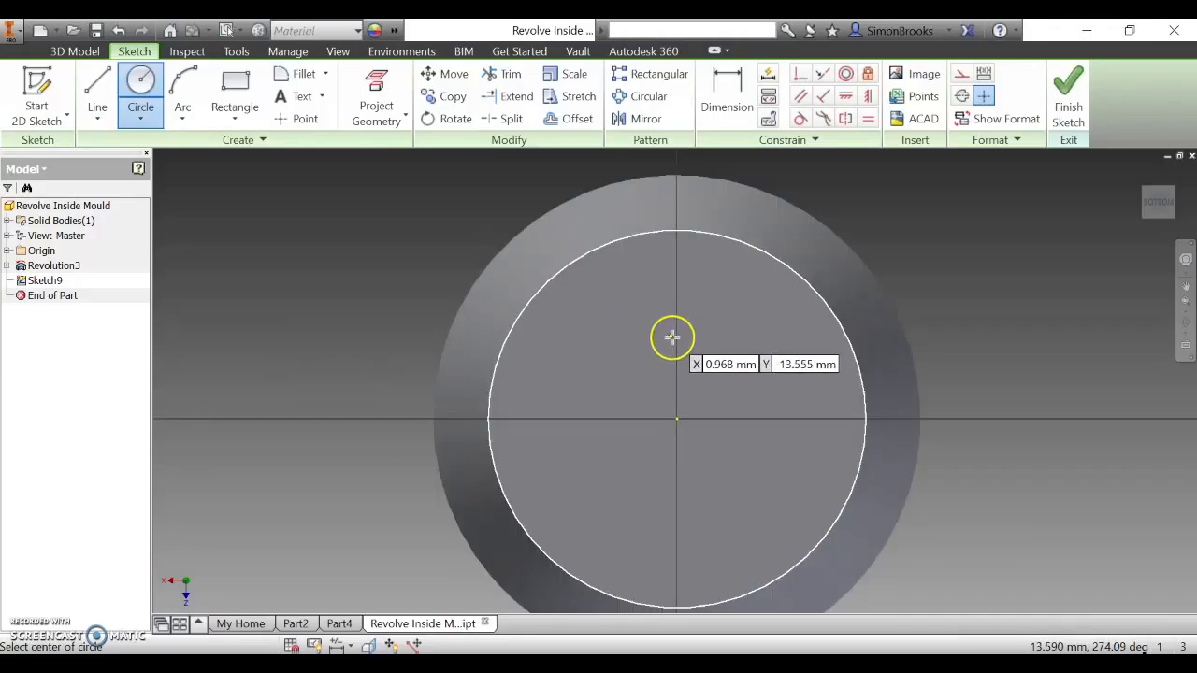
{"action": "left_click", "coordinate": [677, 325]}
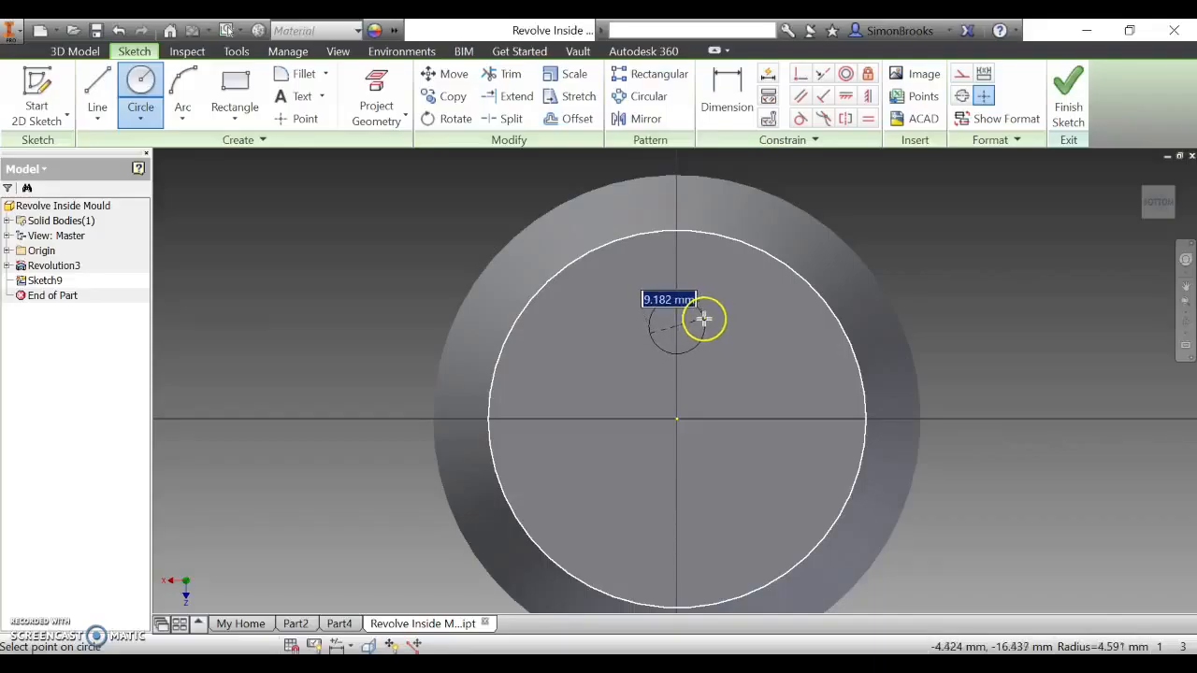
{"action": "left_click", "coordinate": [703, 319]}
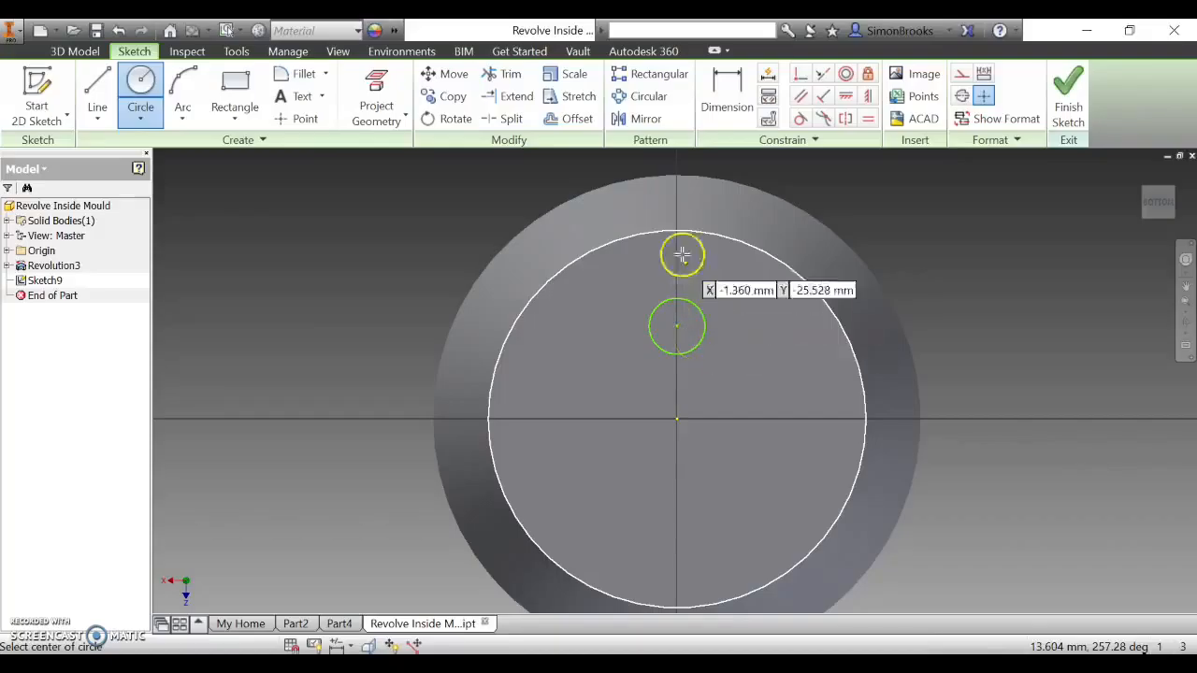
- Dimension the circle's diameter as 6 mm
{"action": "left_click", "coordinate": [726, 89]}
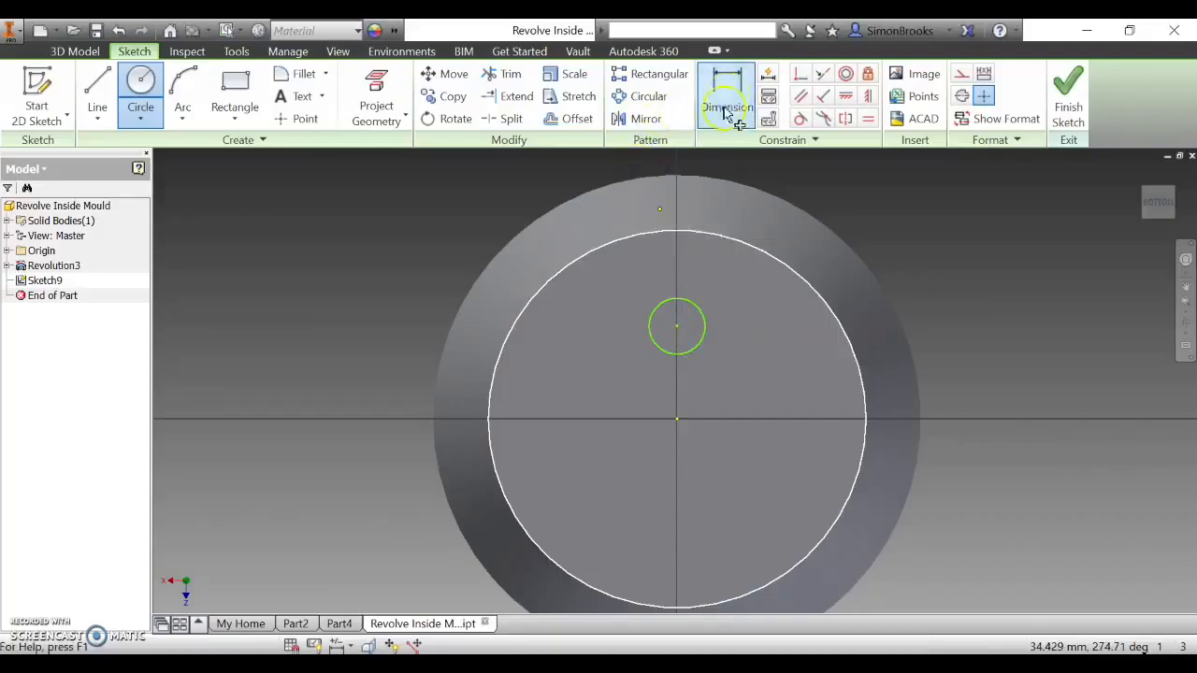
{"action": "left_click", "coordinate": [699, 314]}
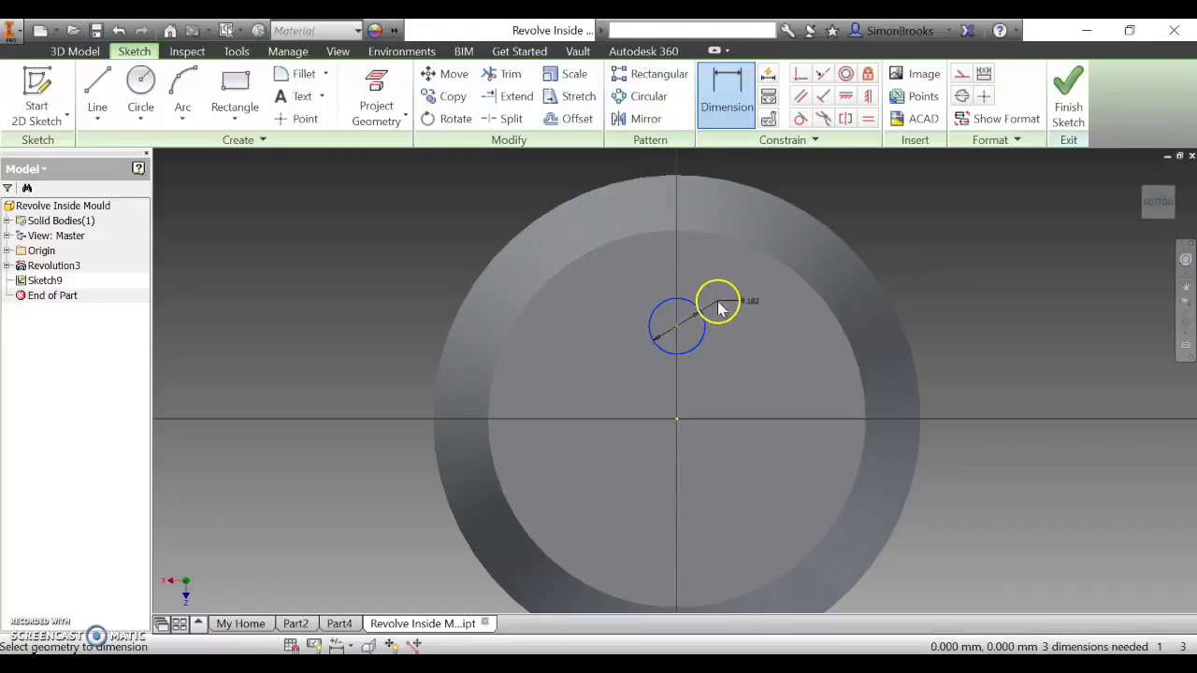
{"action": "left_click", "coordinate": [718, 309]}
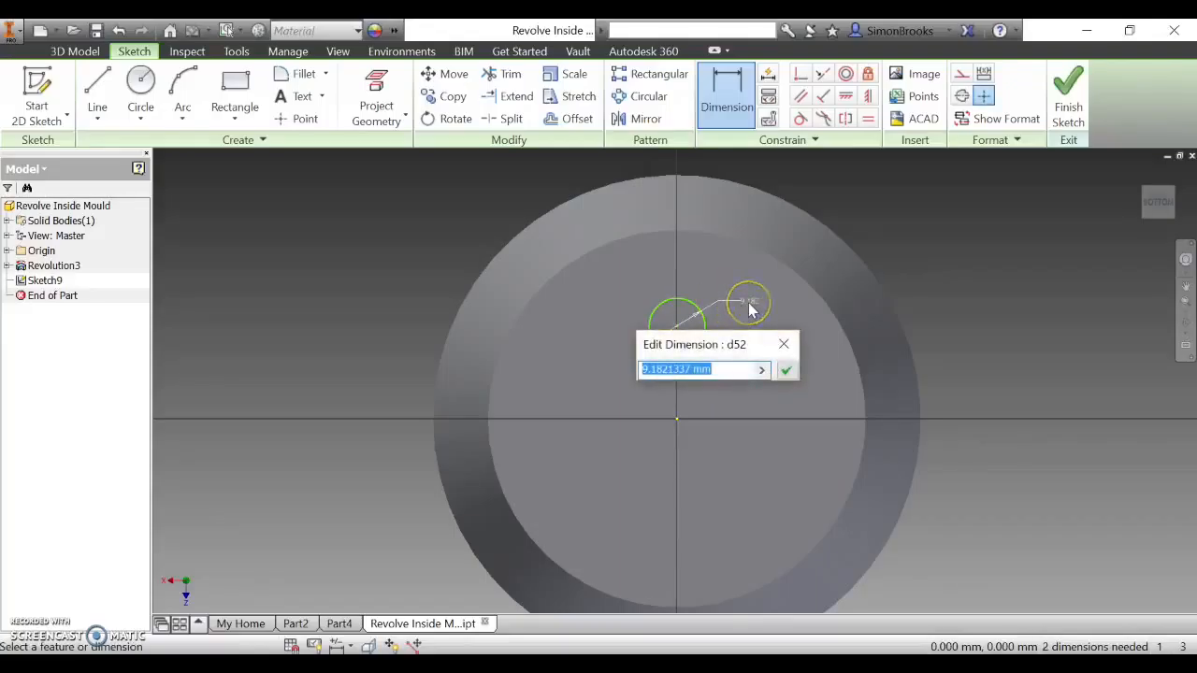
{"action": "type", "text": "6"}
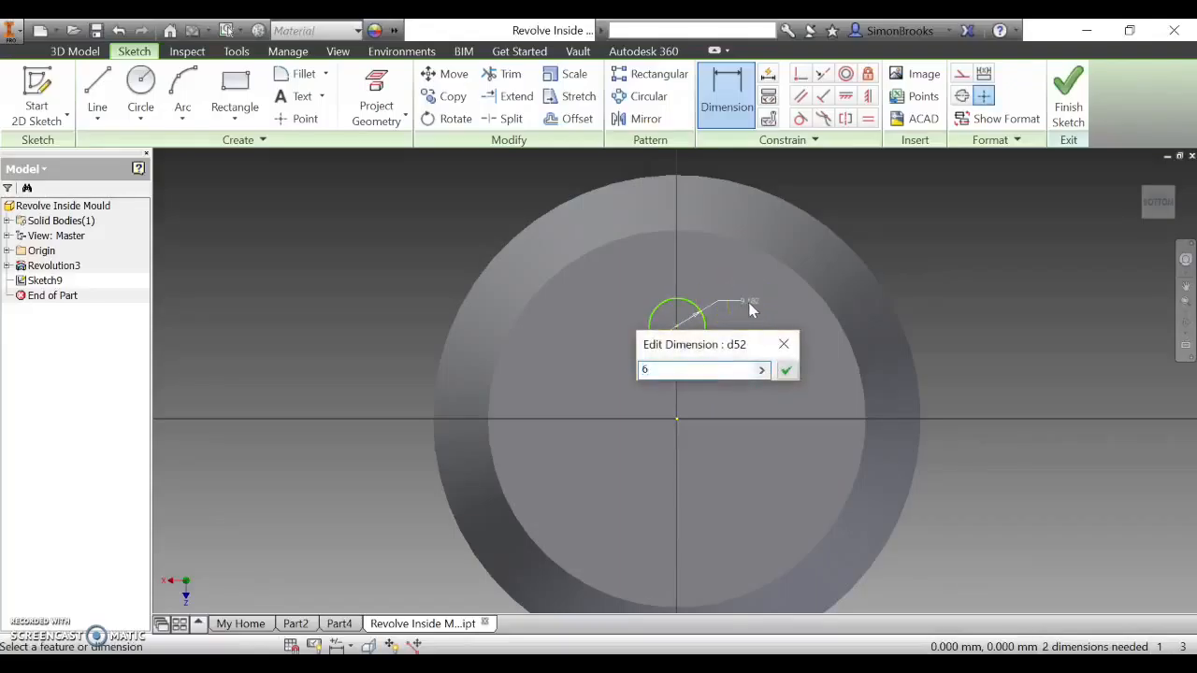
{"action": "key", "text": "Return"}
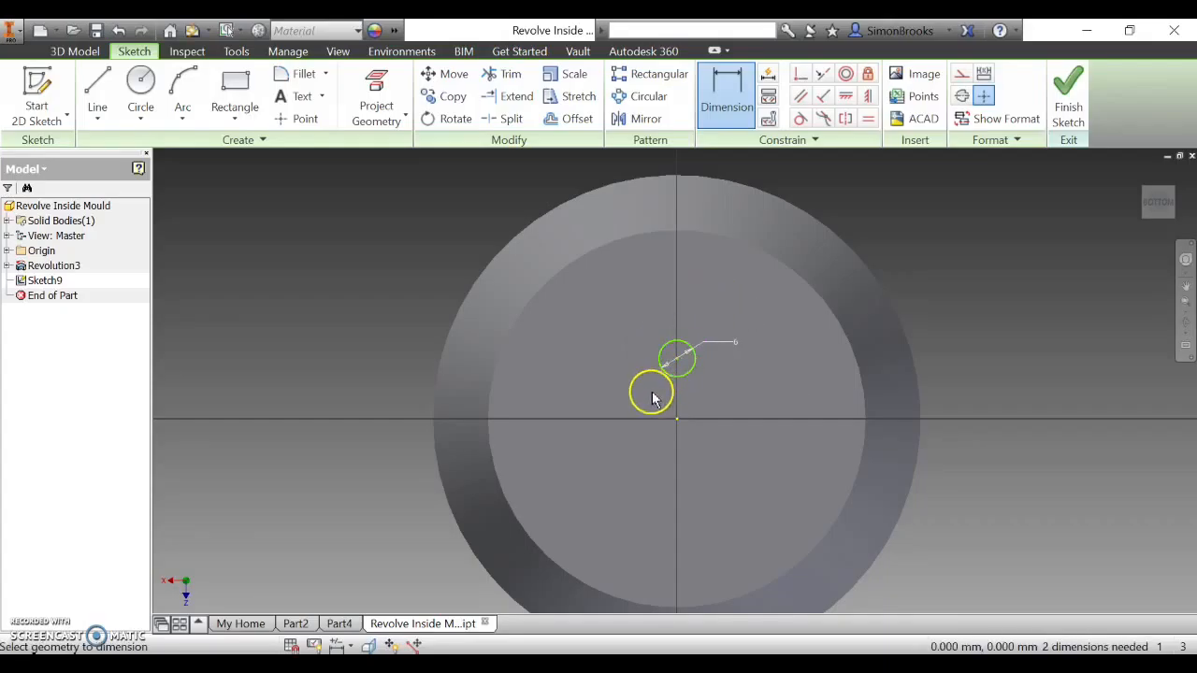
- Dimension the vertical distance from the circle's centre to the sketch origin as 20 mm
{"action": "scroll", "coordinate": [661, 417], "scroll_direction": "up", "scroll_amount": 3}
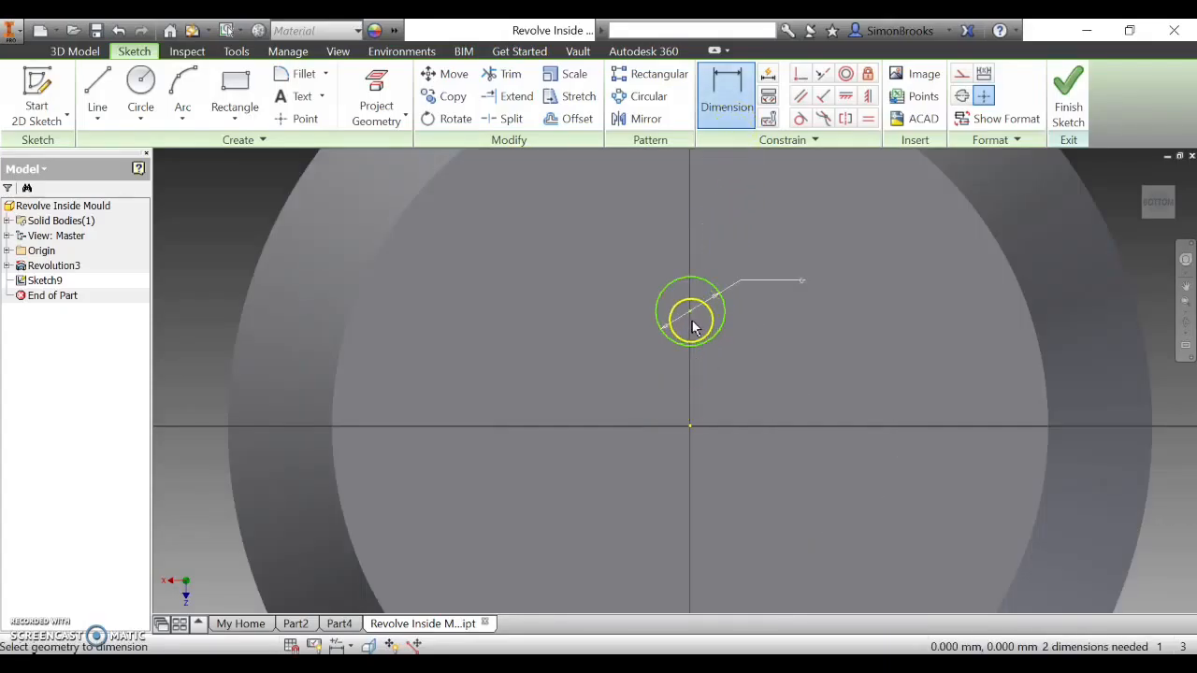
{"action": "left_click", "coordinate": [725, 95]}
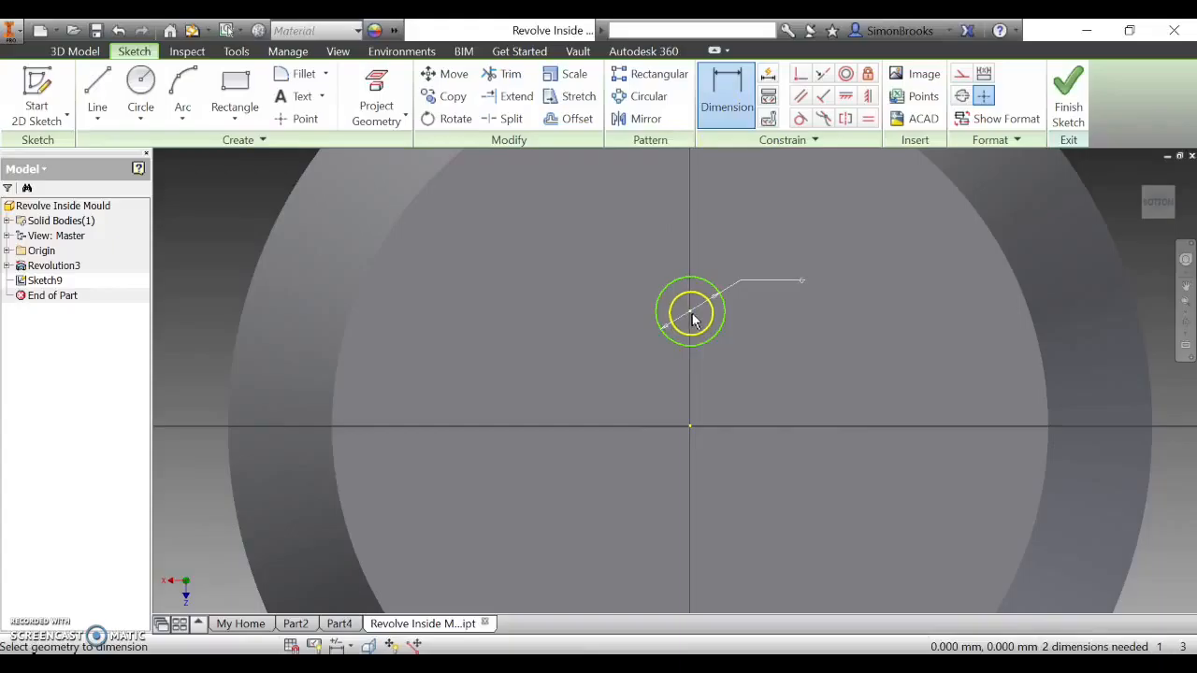
{"action": "left_click", "coordinate": [692, 428]}
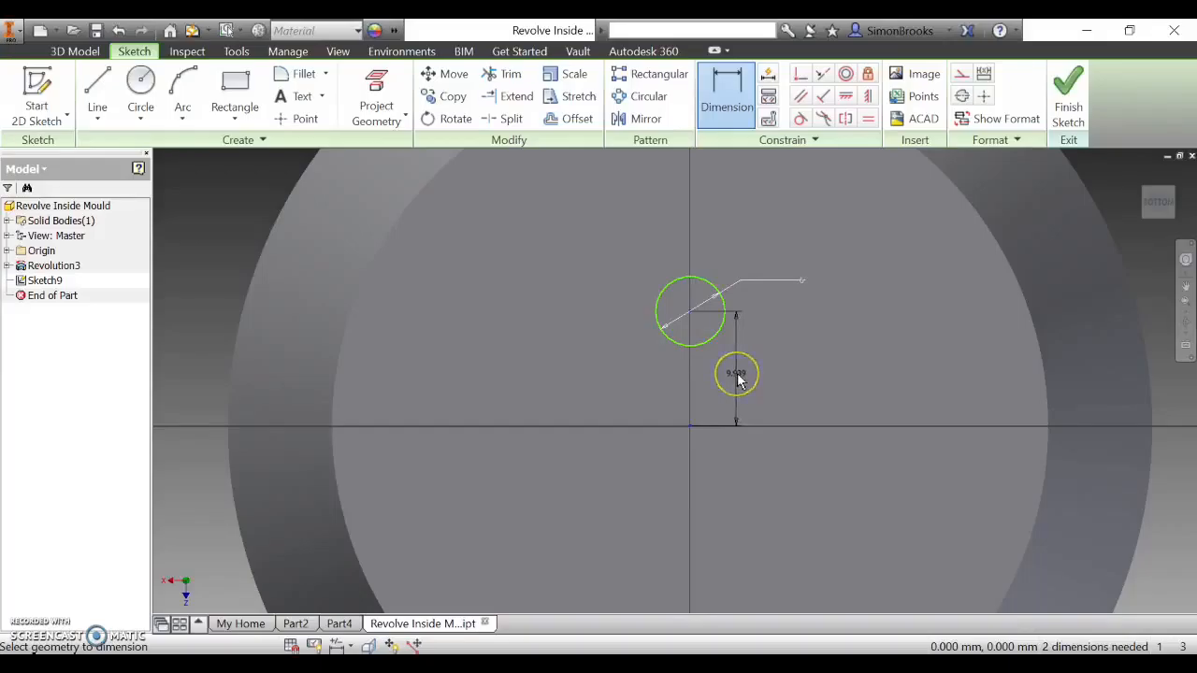
{"action": "left_click", "coordinate": [738, 379]}
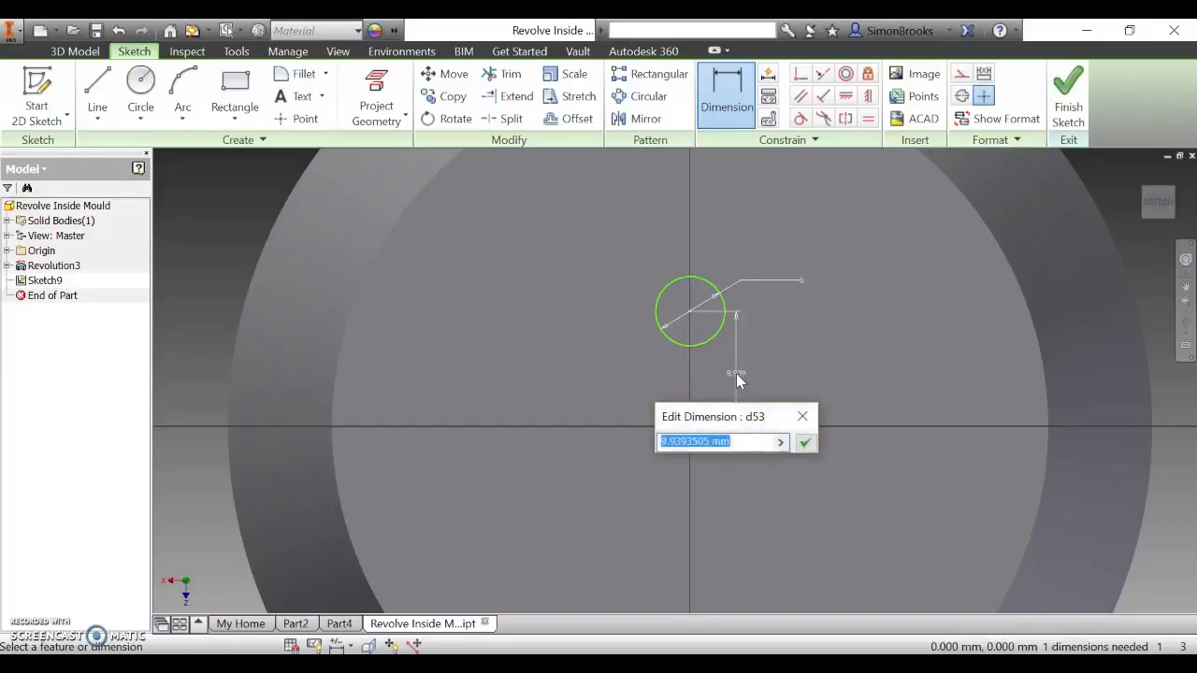
{"action": "type", "text": "20"}
{"action": "key", "text": "Return"}
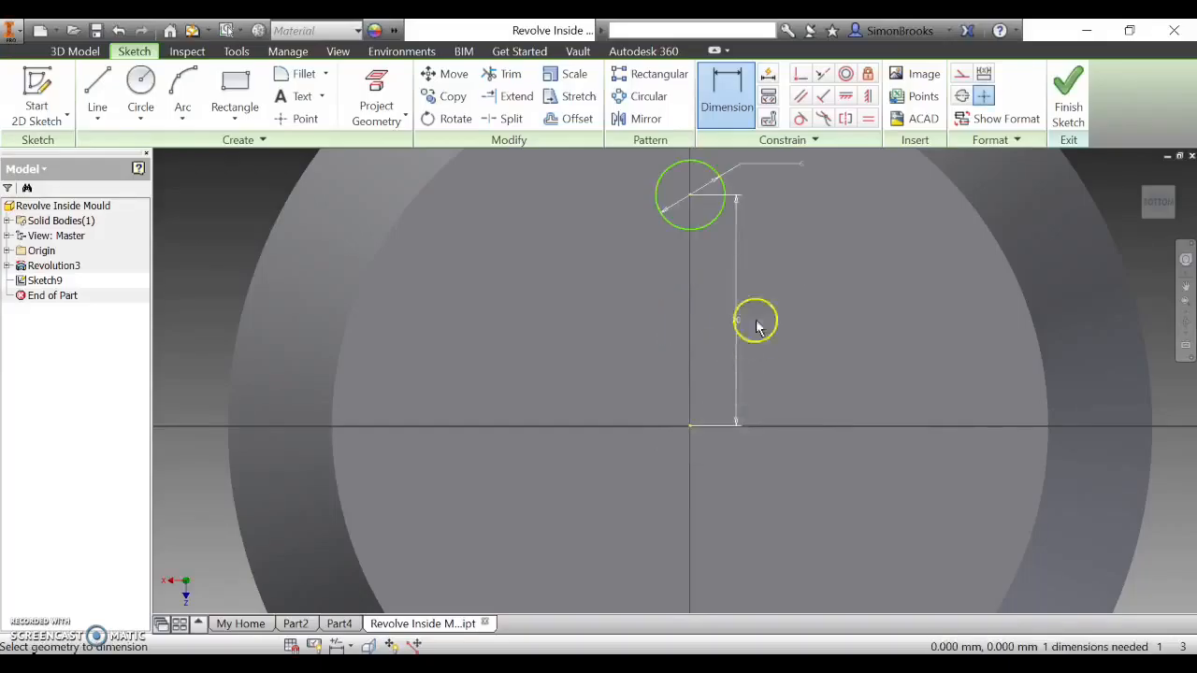
- Sketch a second circle, 6 mm in diameter, on the vertical axis about 17.6 mm below the origin
{"action": "scroll", "coordinate": [725, 227], "scroll_direction": "down", "scroll_amount": 2}
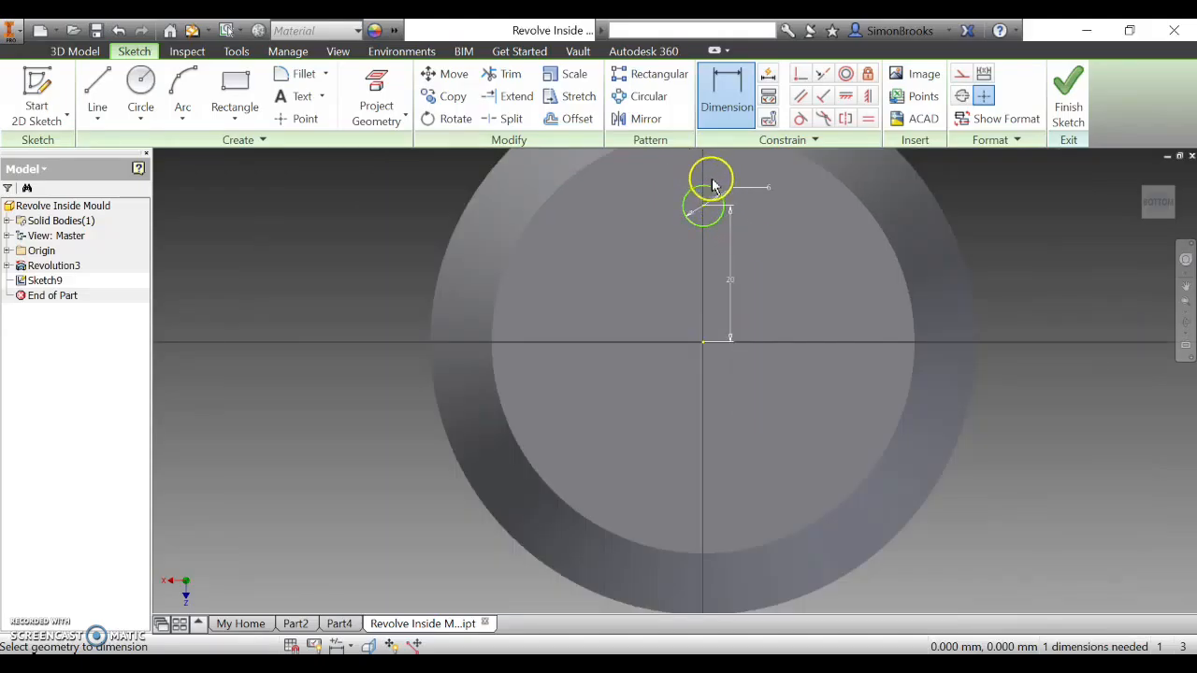
{"action": "scroll", "coordinate": [720, 226], "scroll_direction": "down", "scroll_amount": 2}
{"action": "scroll", "coordinate": [708, 194], "scroll_direction": "up", "scroll_amount": 3}
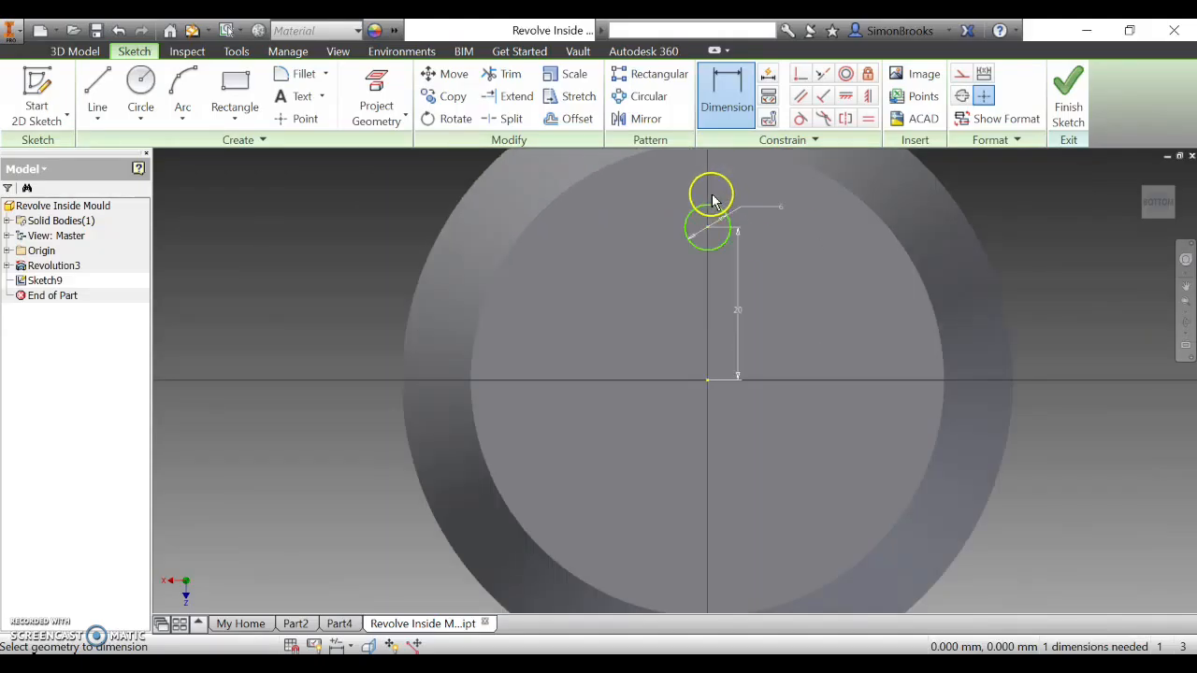
{"action": "left_click", "coordinate": [156, 112]}
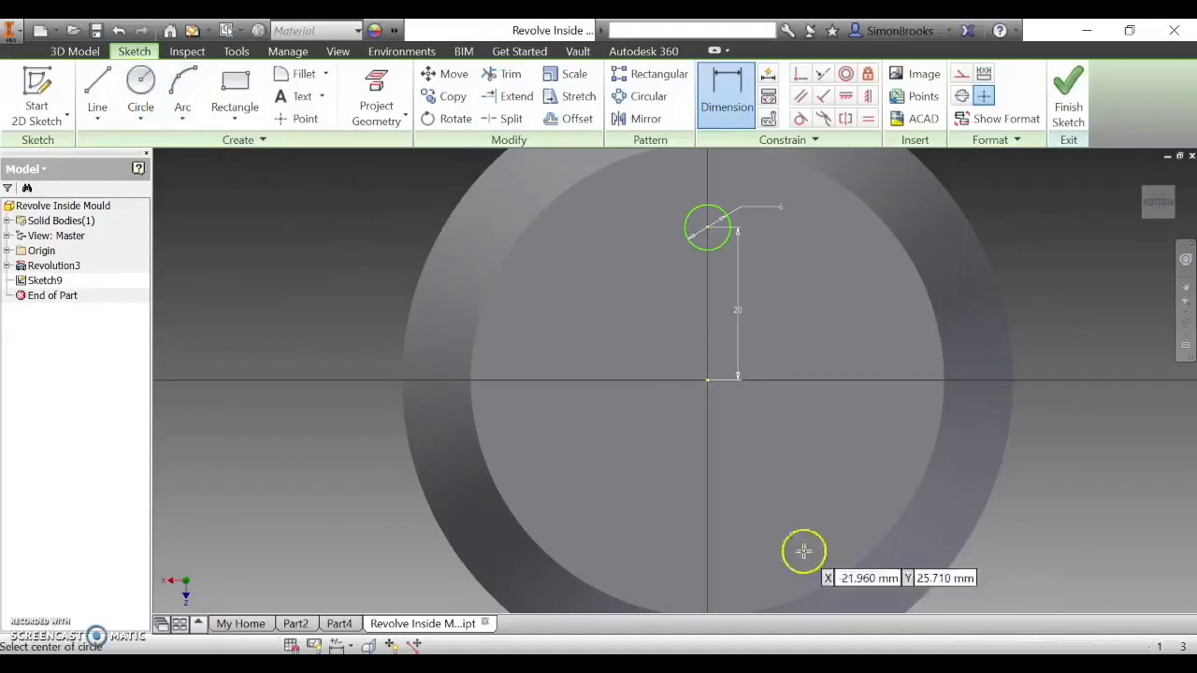
{"action": "left_click", "coordinate": [708, 511]}
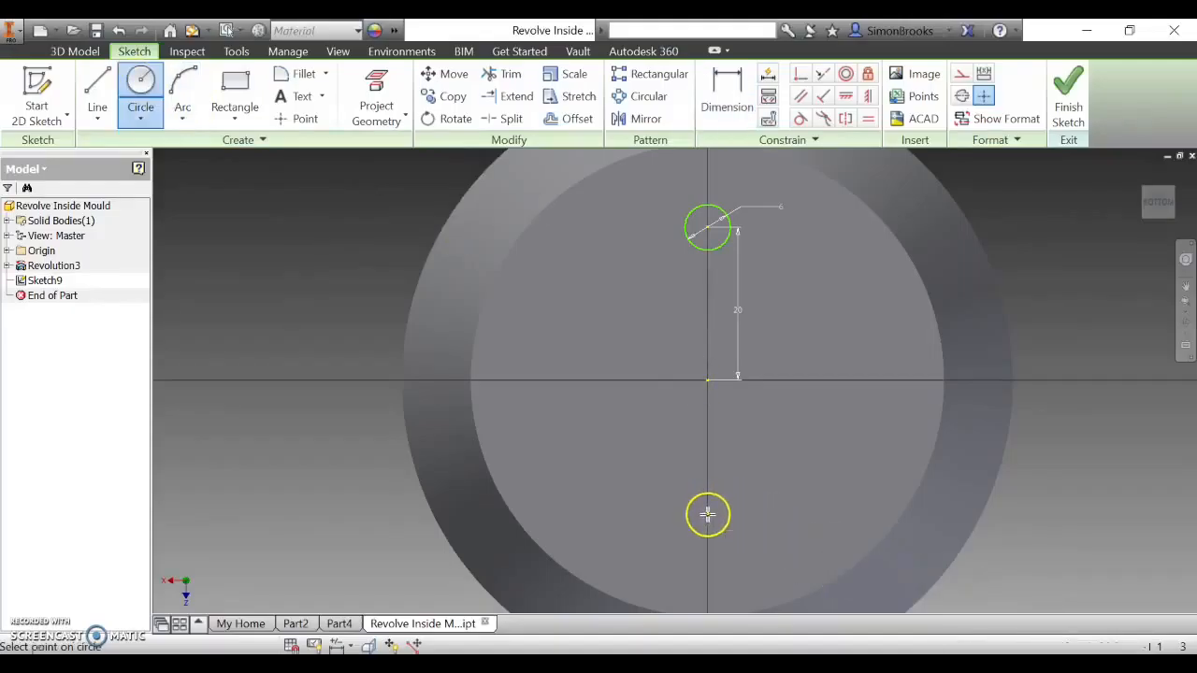
{"action": "type", "text": "6"}
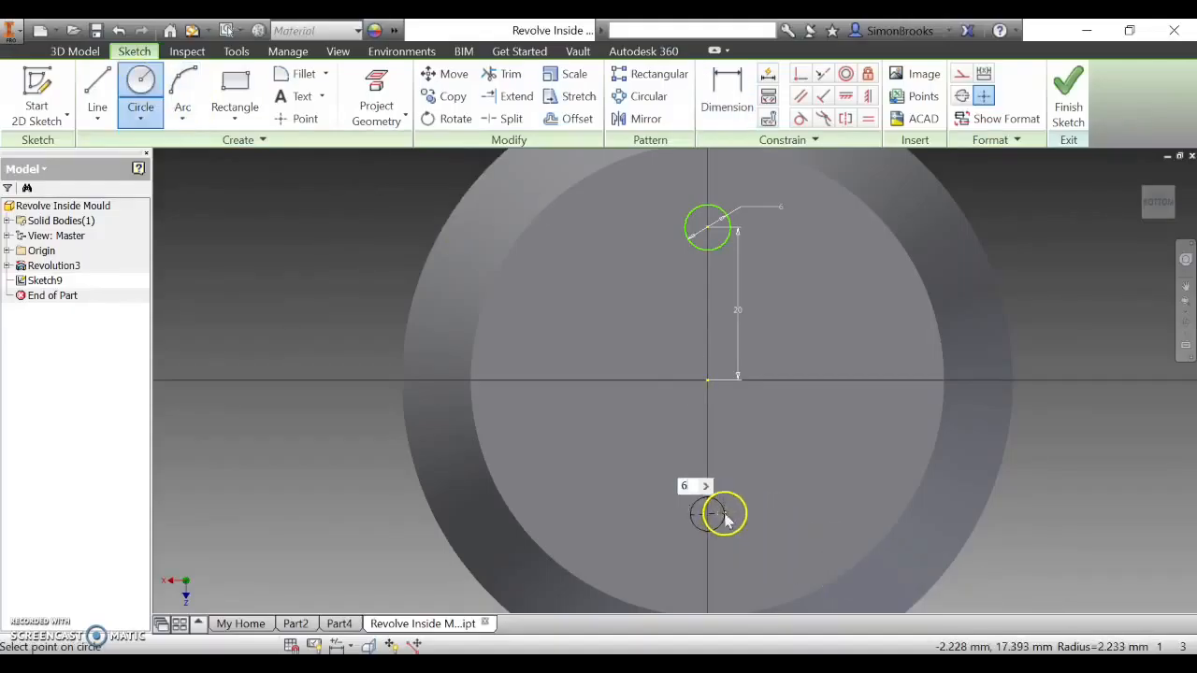
{"action": "key", "text": "Return"}
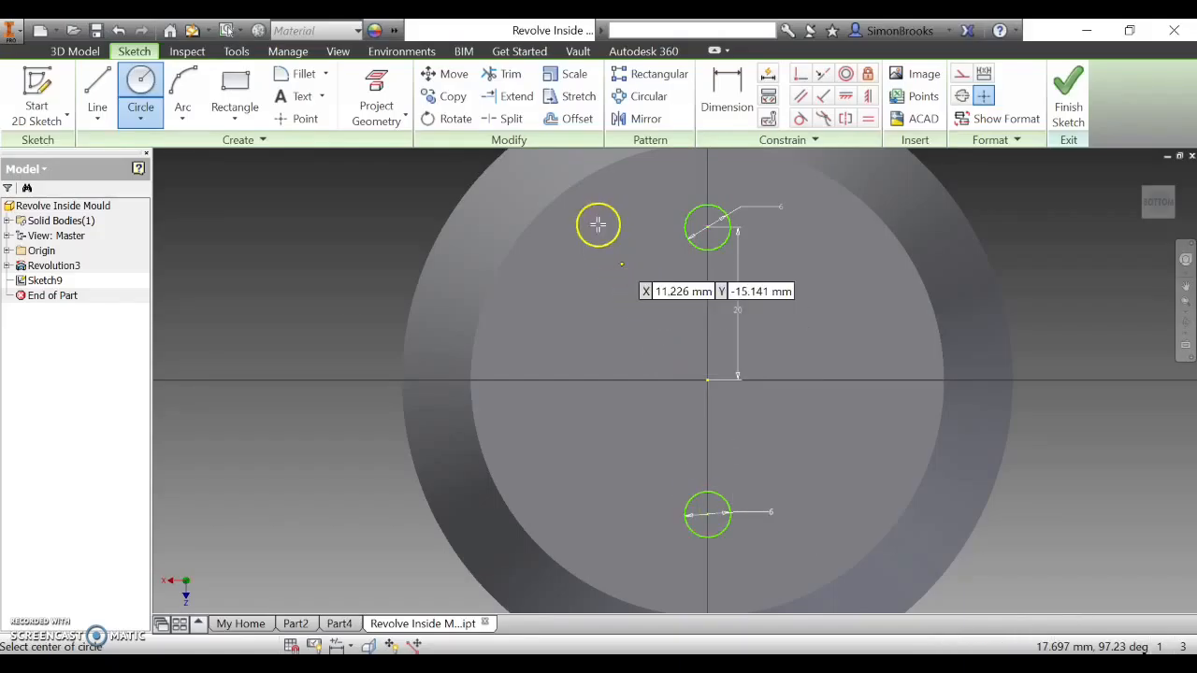
- Dimension the lower circle's centre from the origin and link its value to the upper circle's distance dimension, d53
{"action": "left_click", "coordinate": [727, 94]}
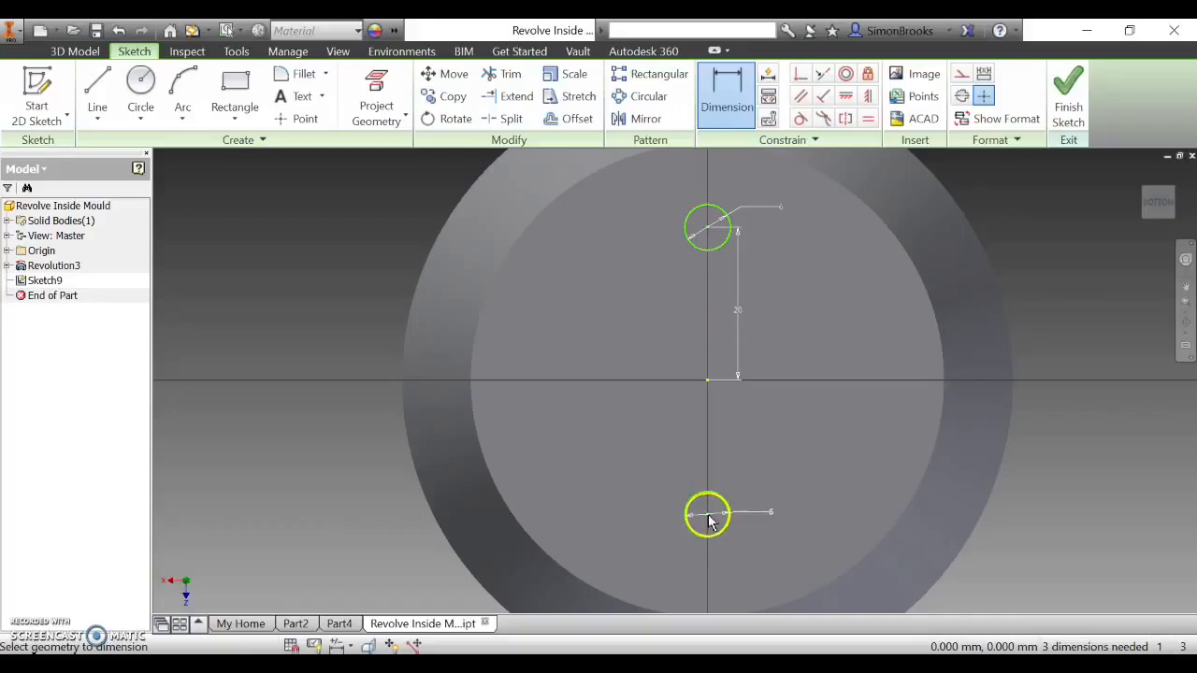
{"action": "left_click", "coordinate": [708, 382]}
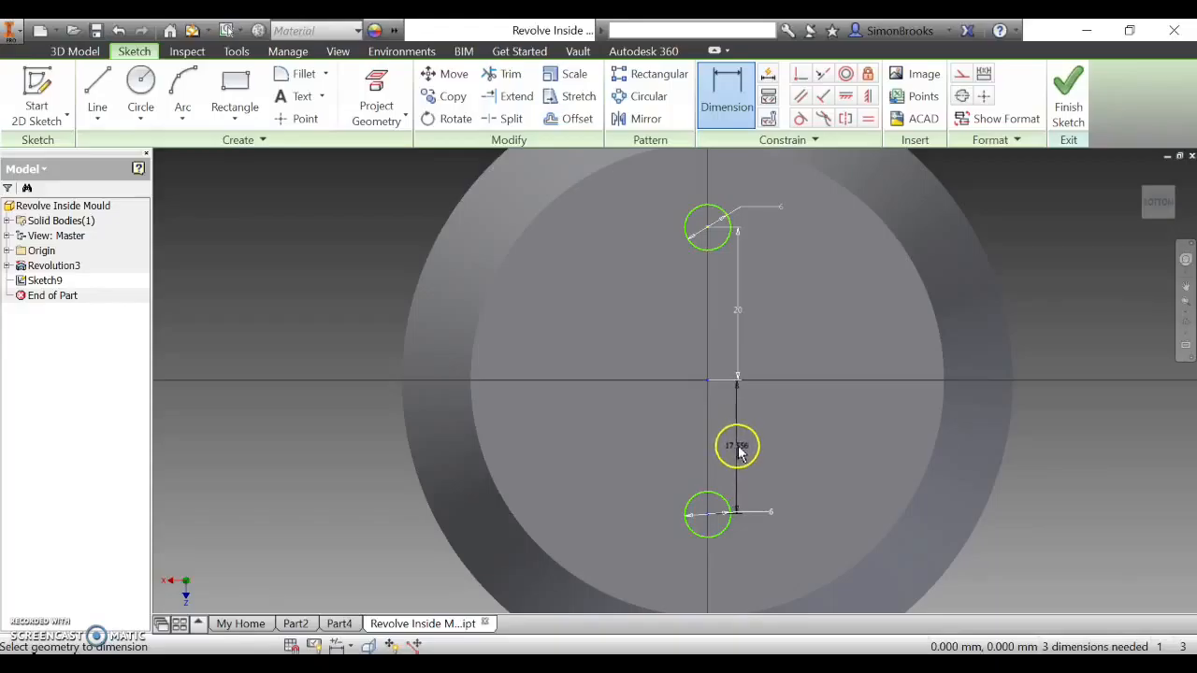
{"action": "left_click", "coordinate": [738, 452]}
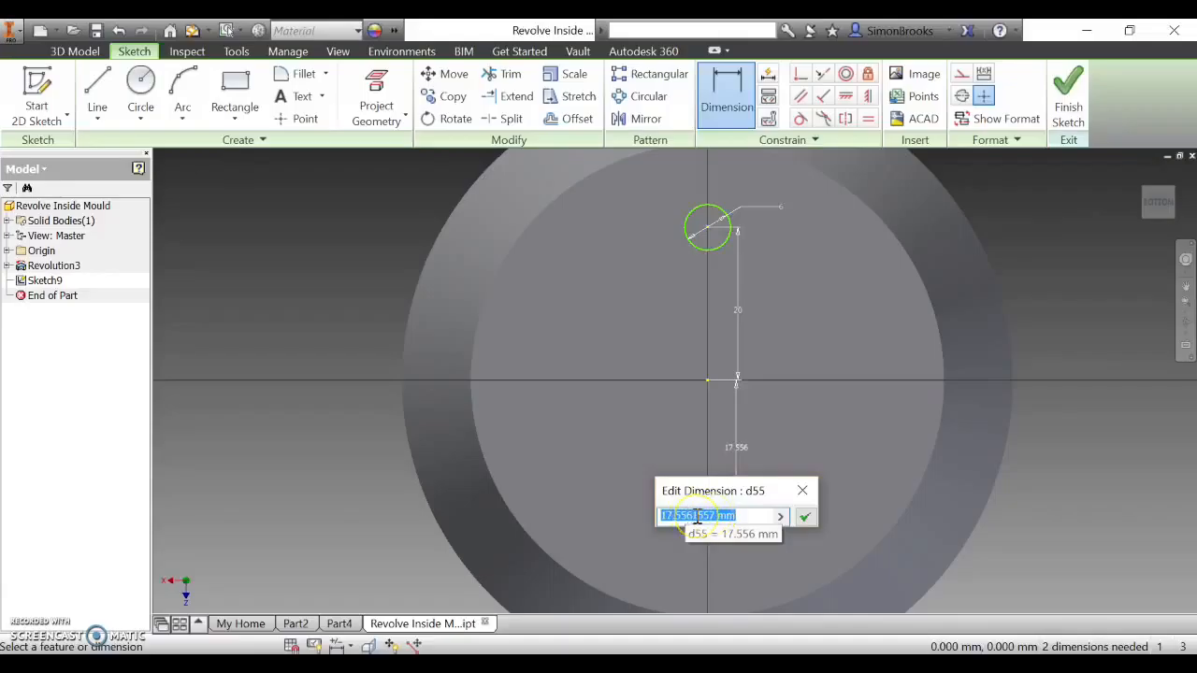
{"action": "left_click", "coordinate": [744, 318]}
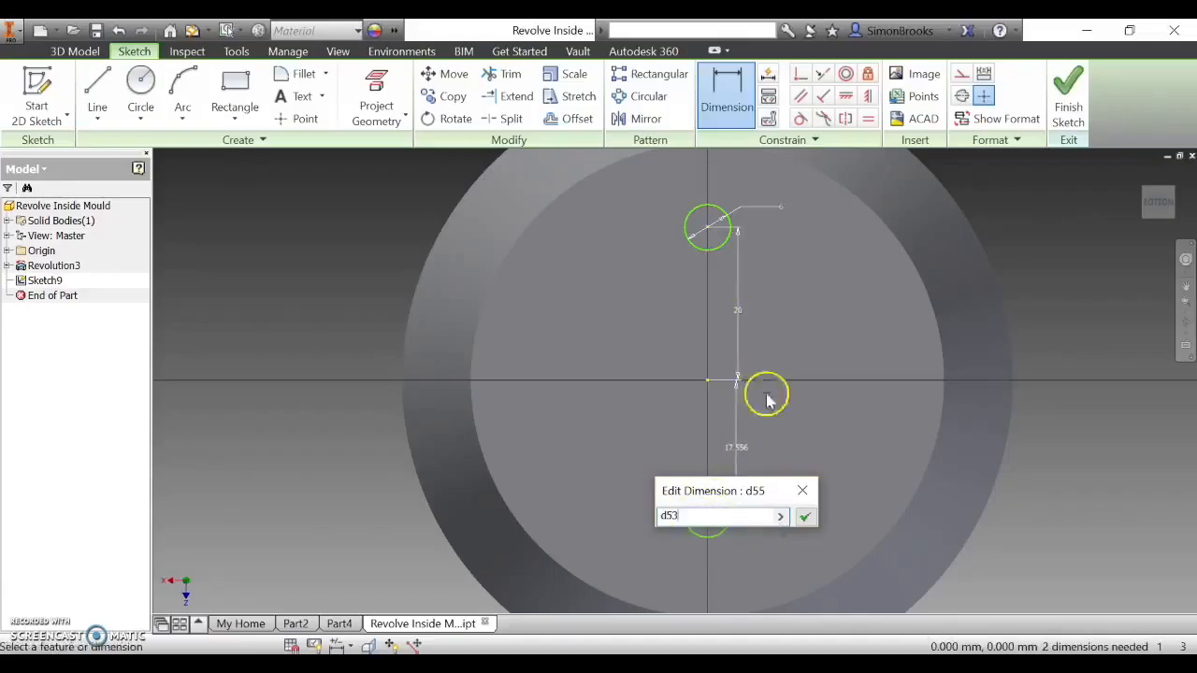
{"action": "key", "text": "Return"}
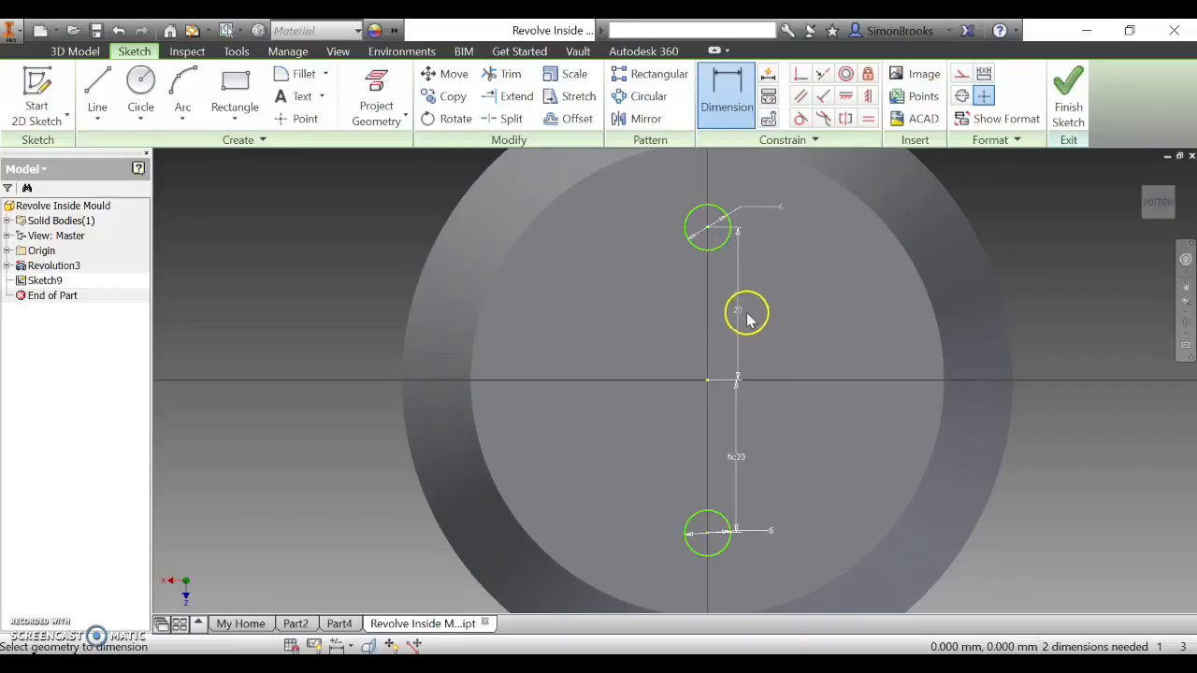
- Test the linked spacing by setting the upper circle's distance from the origin to 15 mm and back to 20 mm
{"action": "double_click", "coordinate": [739, 318]}
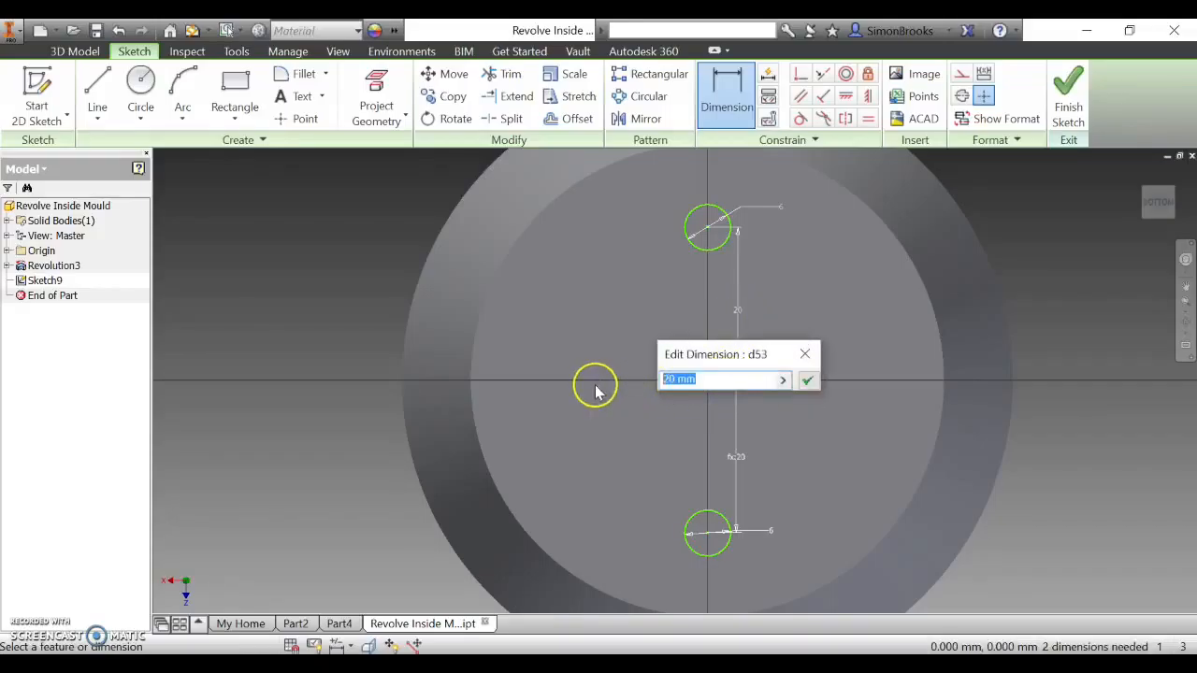
{"action": "left_click", "coordinate": [808, 382]}
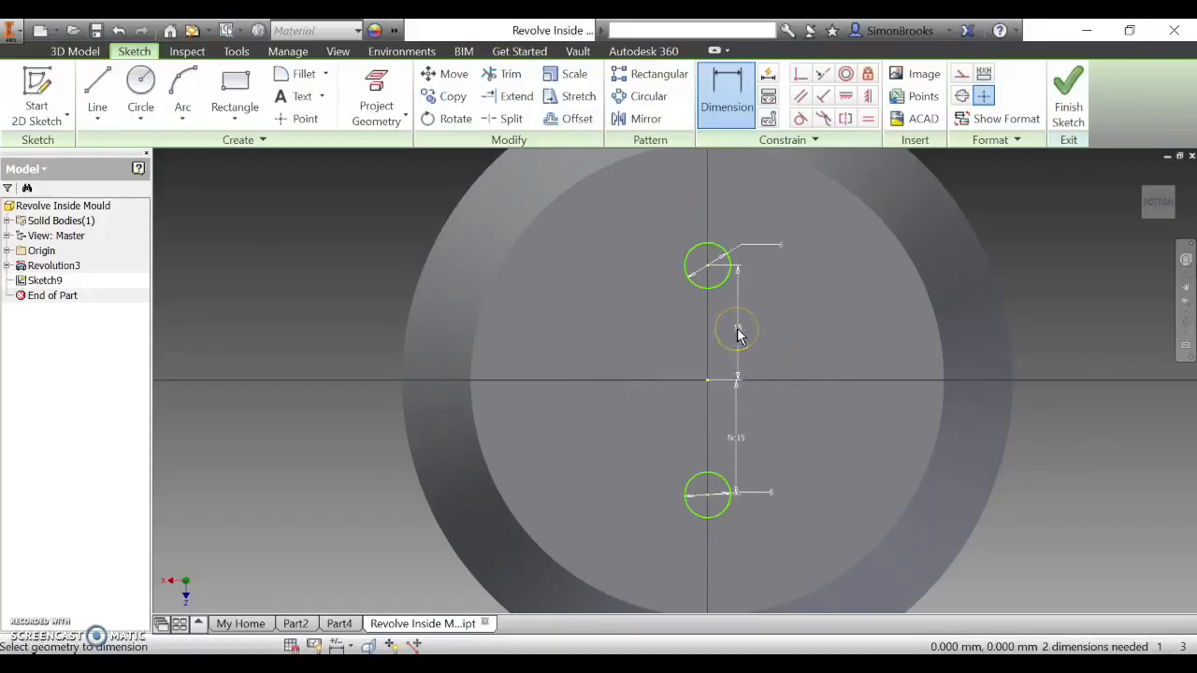
{"action": "double_click", "coordinate": [738, 333]}
{"action": "left_click", "coordinate": [730, 378]}
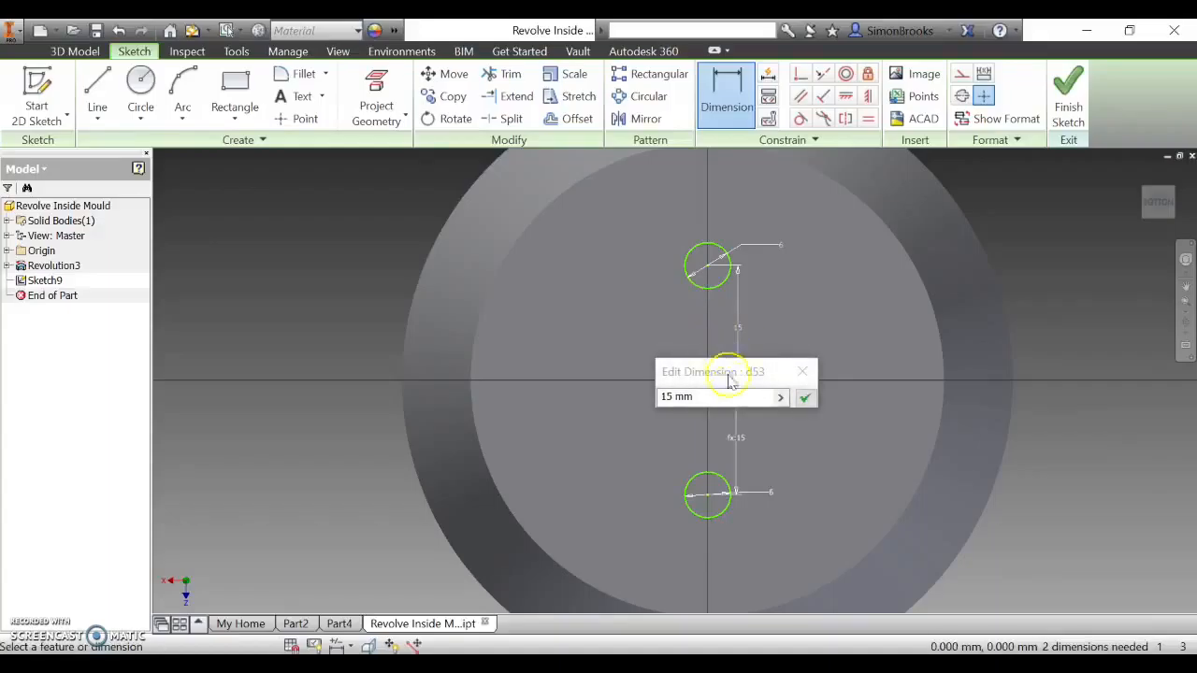
{"action": "left_click", "coordinate": [728, 396]}
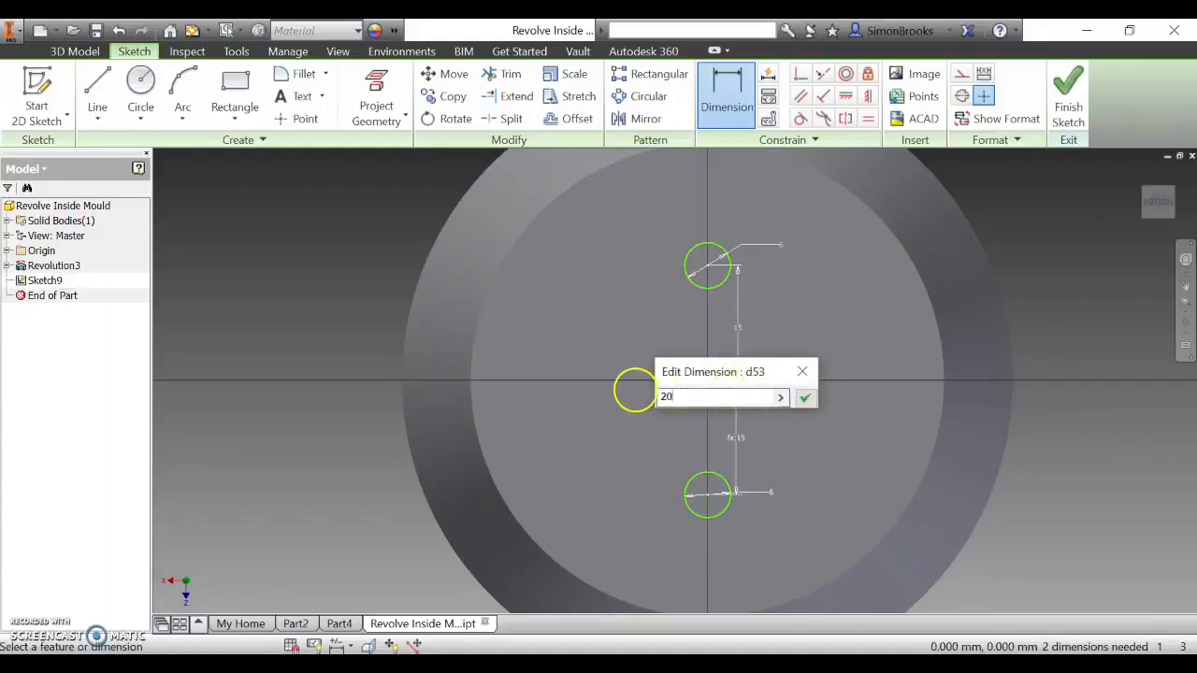
{"action": "type", "text": "20"}
{"action": "key", "text": "Return"}
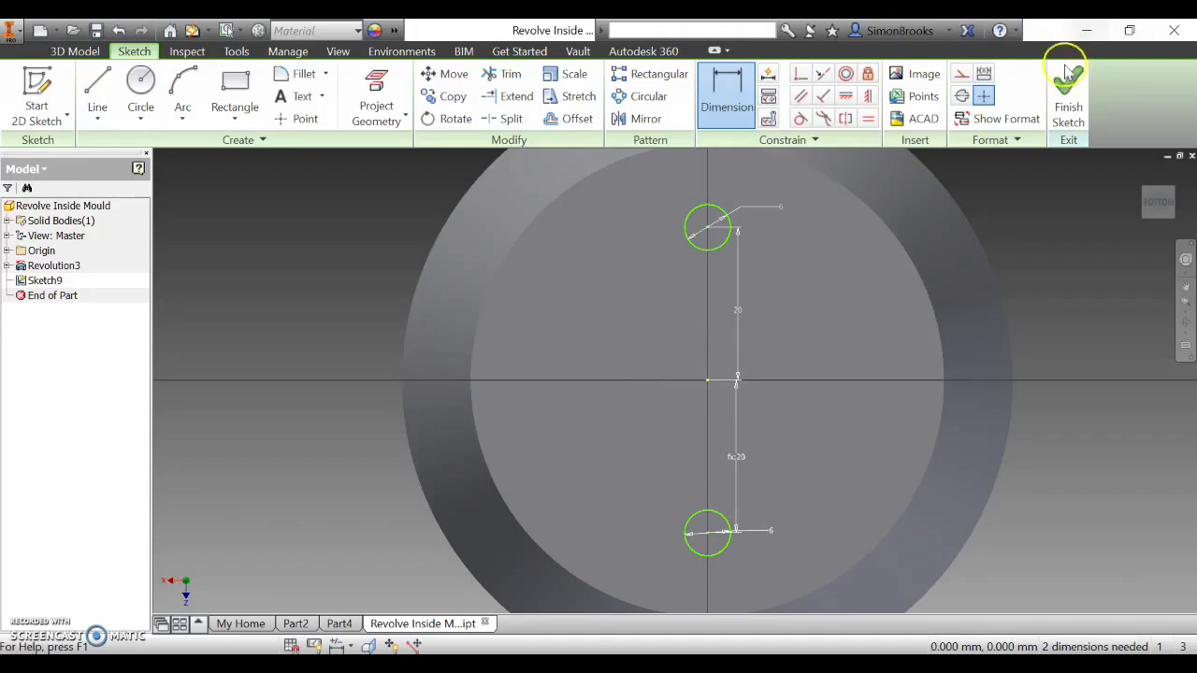
- Finish the sketch and extrude both 6 mm circles as a 3 mm cut into the mould's base
{"action": "left_click", "coordinate": [1072, 95]}
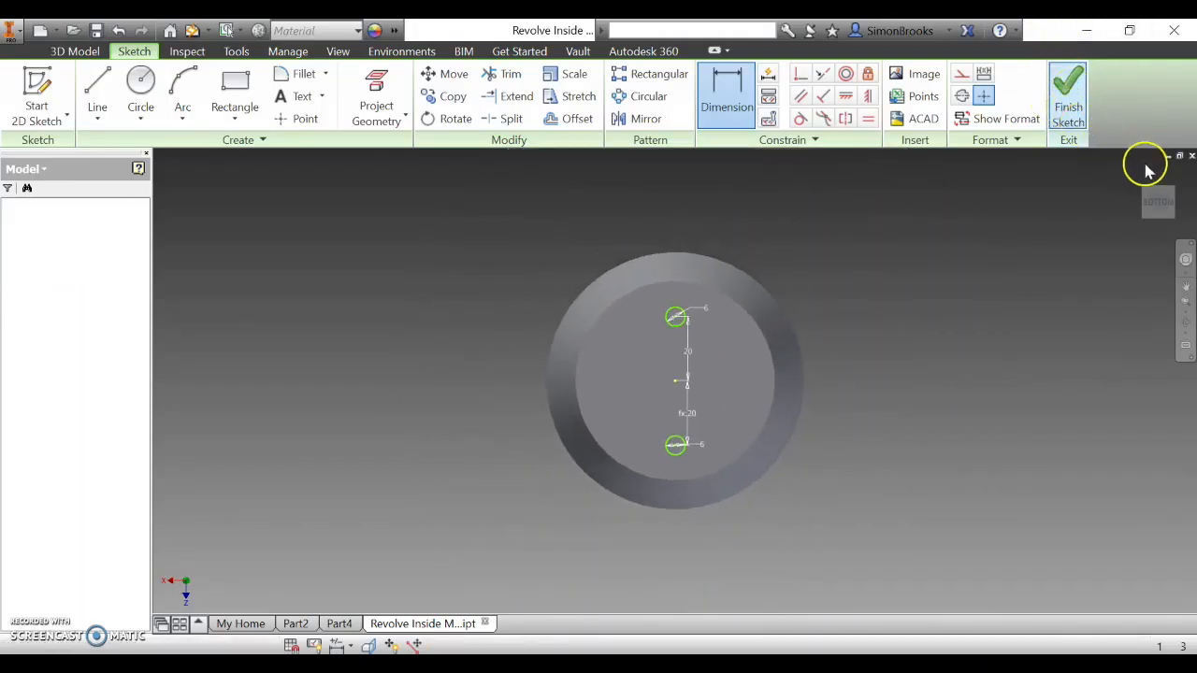
{"action": "left_click", "coordinate": [1176, 198]}
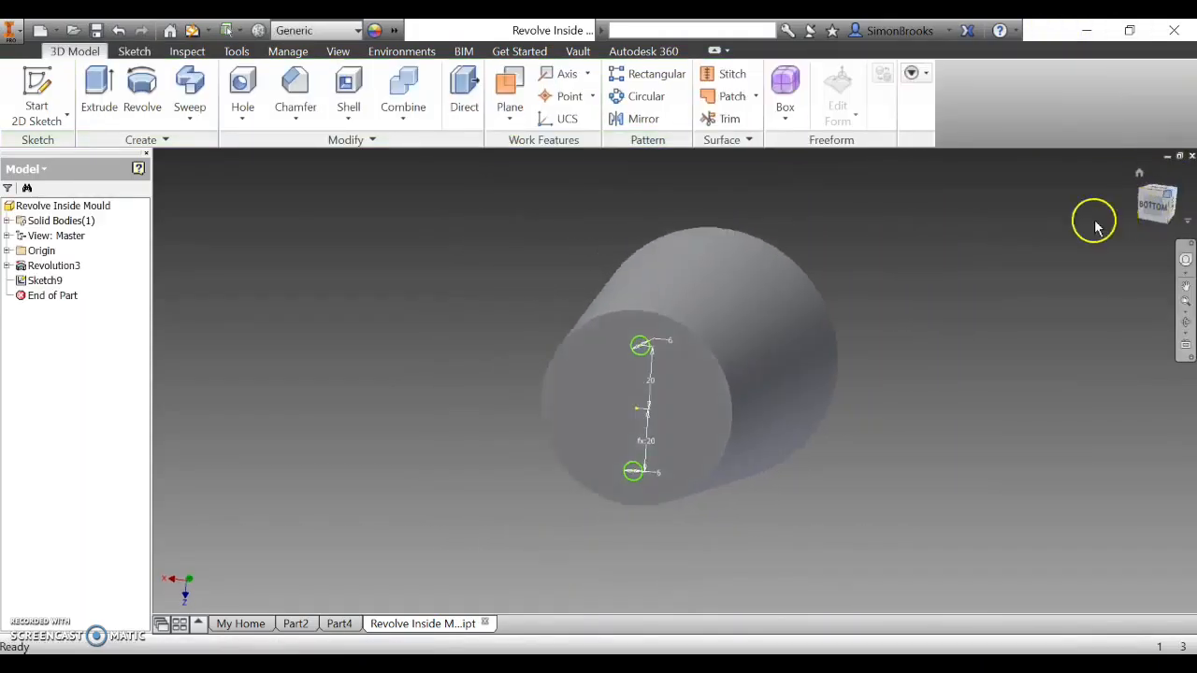
{"action": "left_click", "coordinate": [91, 91]}
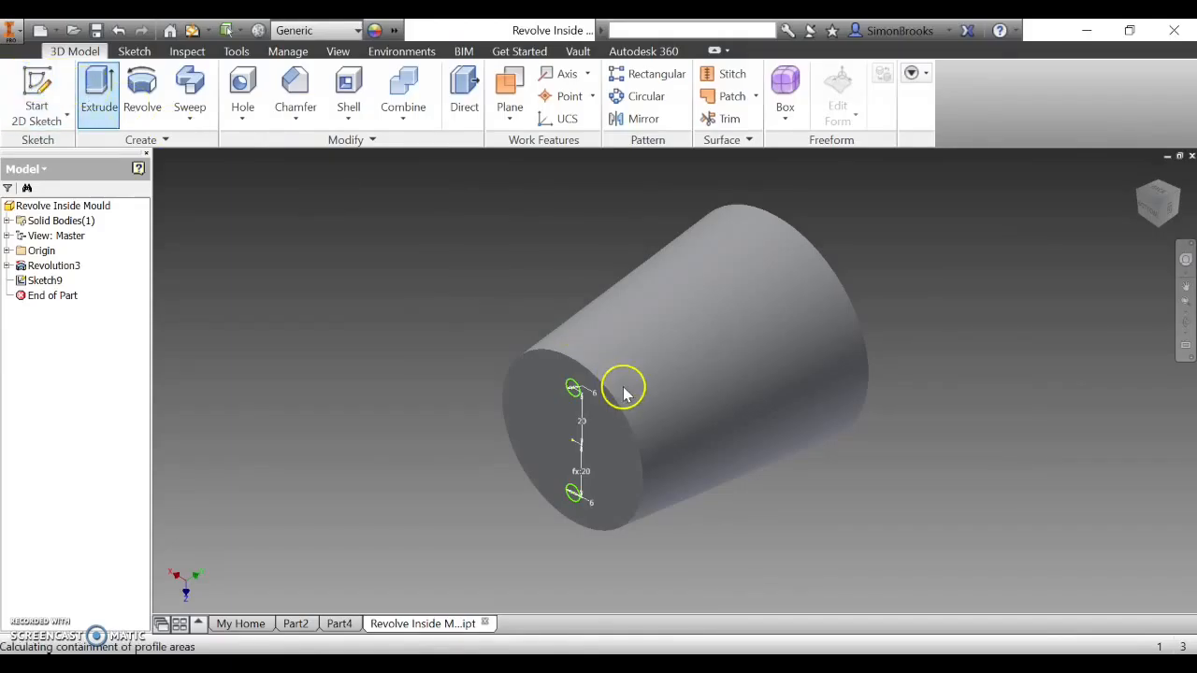
{"action": "scroll", "coordinate": [581, 401], "scroll_direction": "up", "scroll_amount": 3}
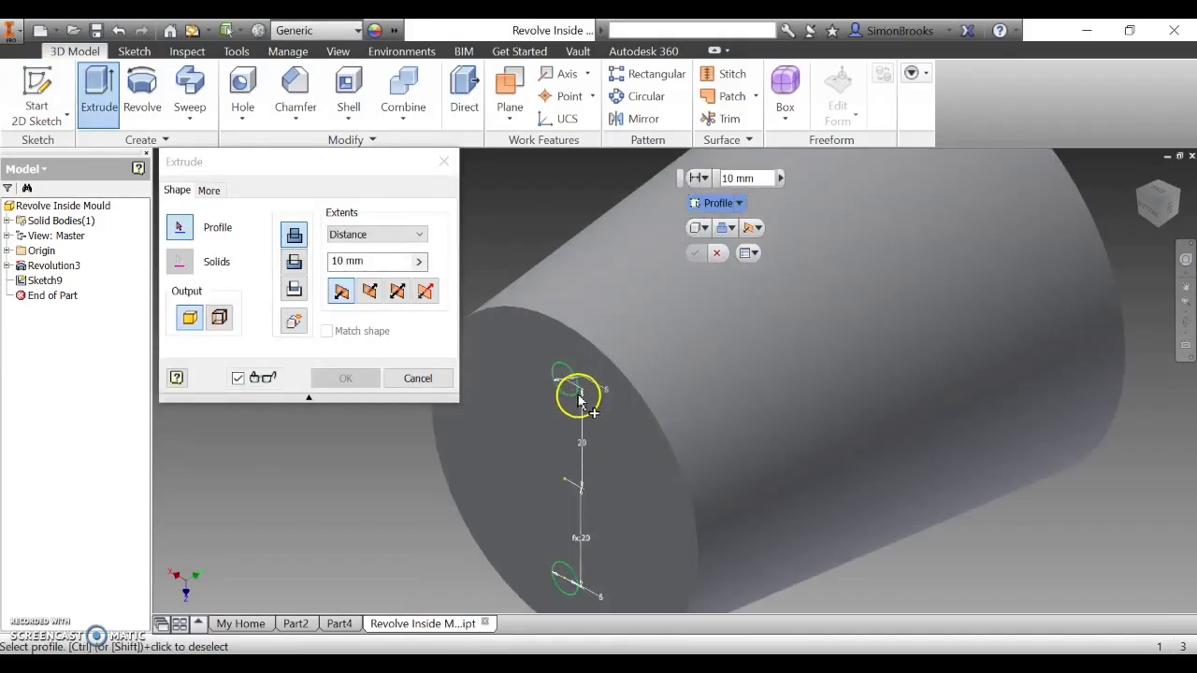
{"action": "left_click", "coordinate": [565, 379]}
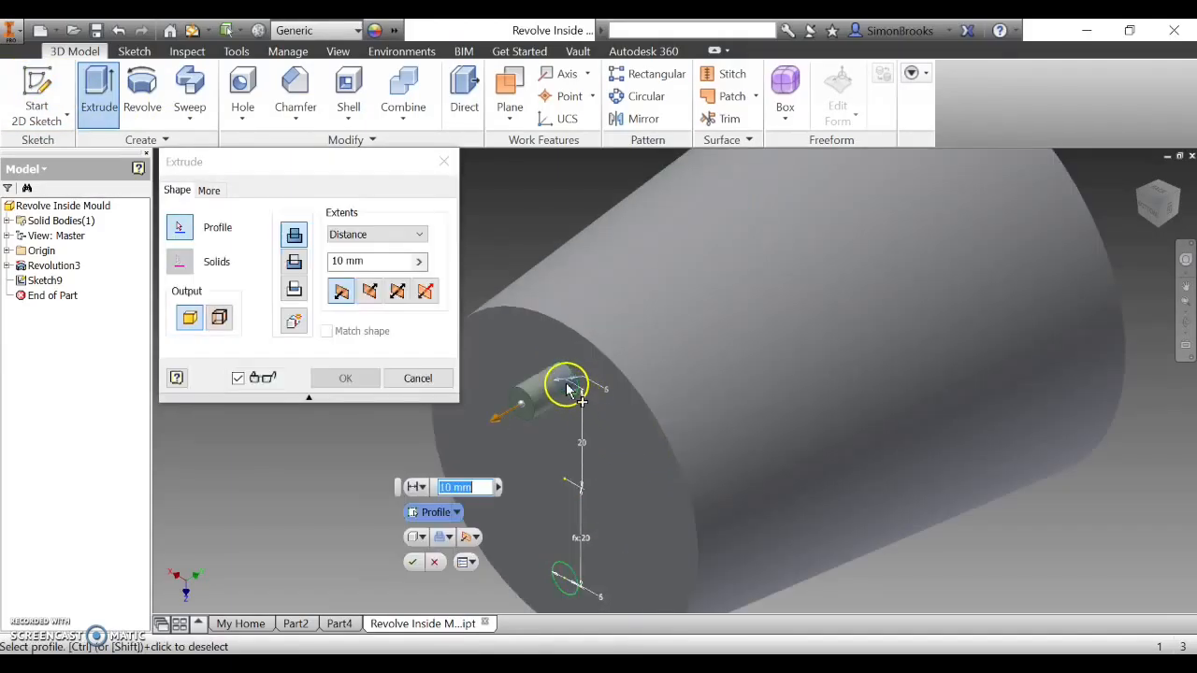
{"action": "left_click", "coordinate": [563, 582]}
{"action": "left_click", "coordinate": [294, 266]}
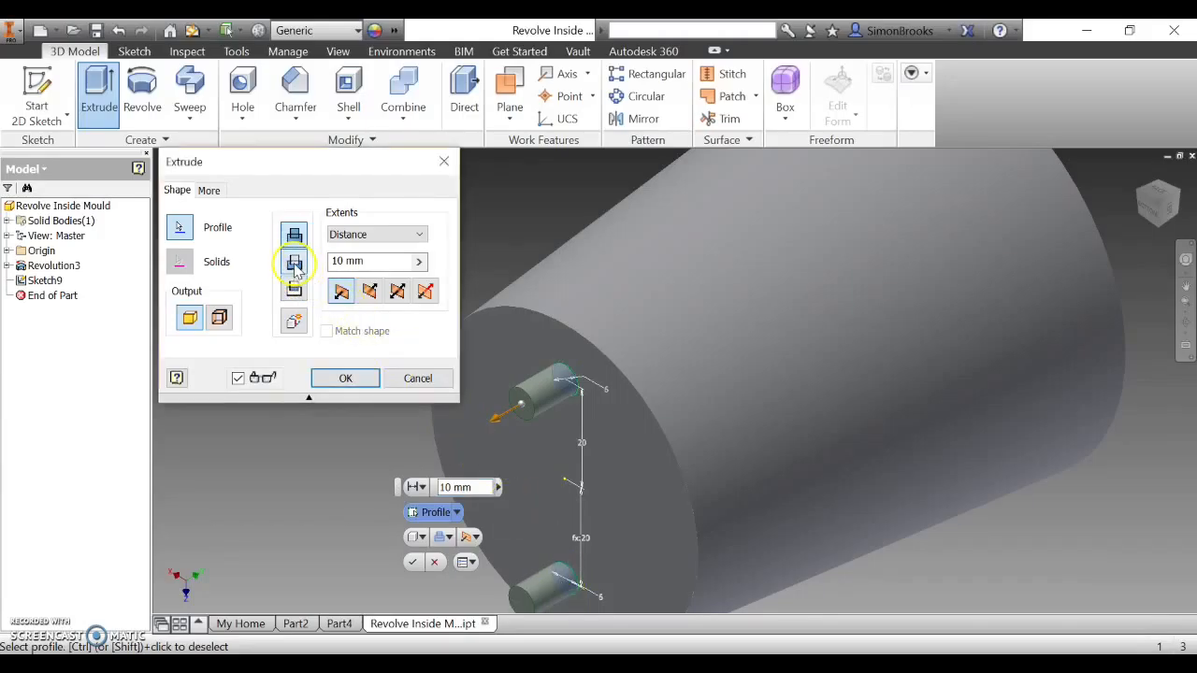
{"action": "left_click", "coordinate": [369, 291]}
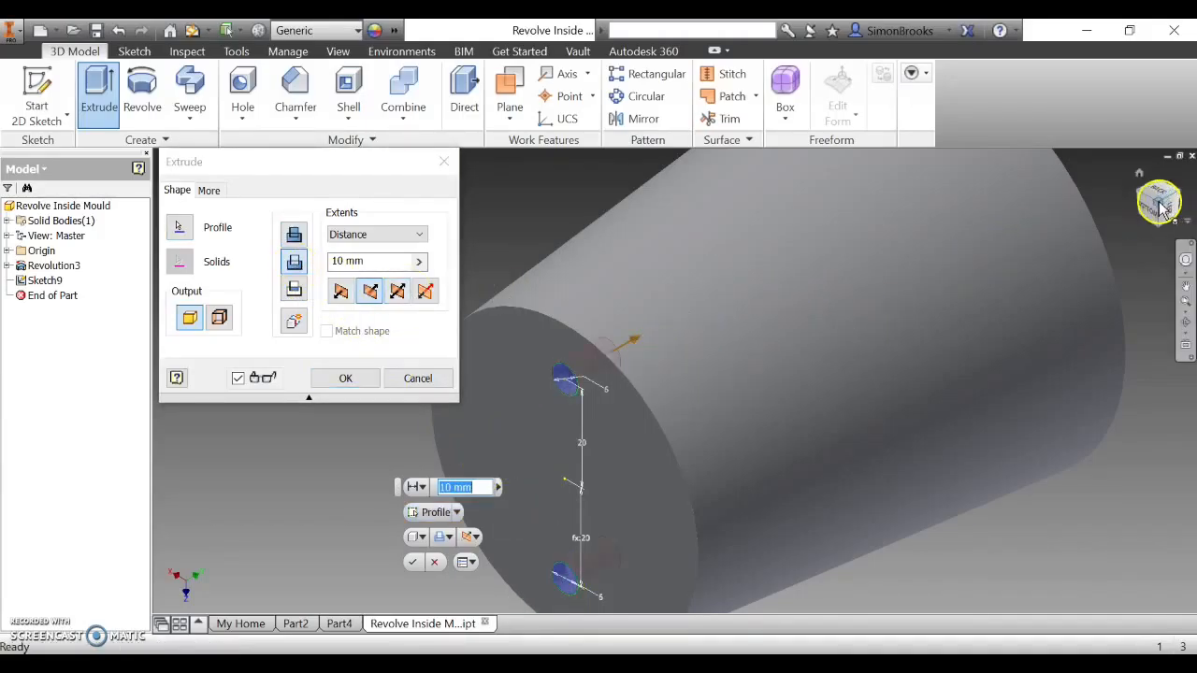
{"action": "scroll", "coordinate": [574, 377], "scroll_direction": "up", "scroll_amount": 3}
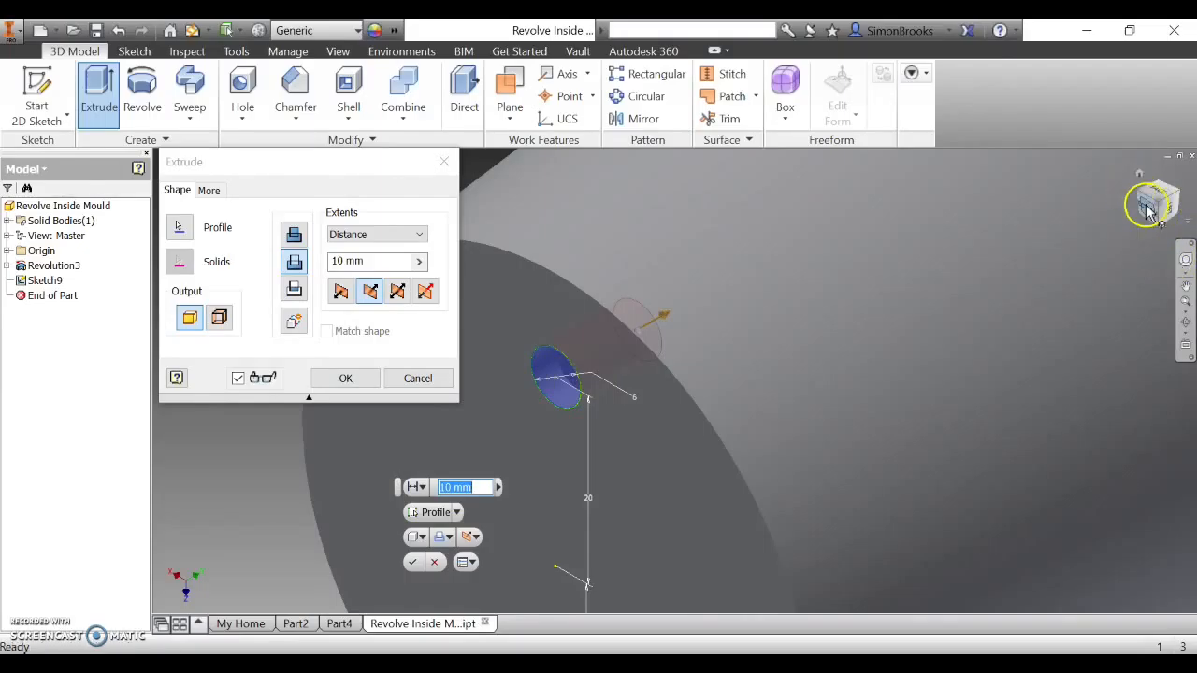
{"action": "left_click_drag", "start_coordinate": [1147, 213], "coordinate": [1147, 210]}
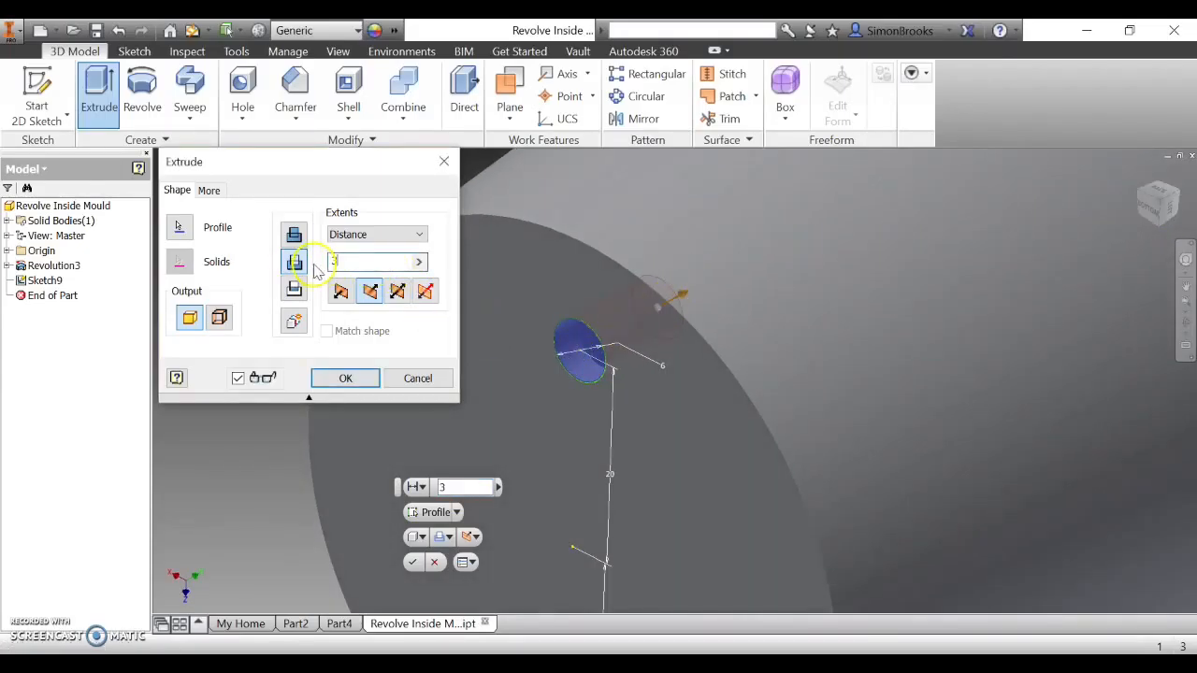
{"action": "left_click", "coordinate": [345, 378]}
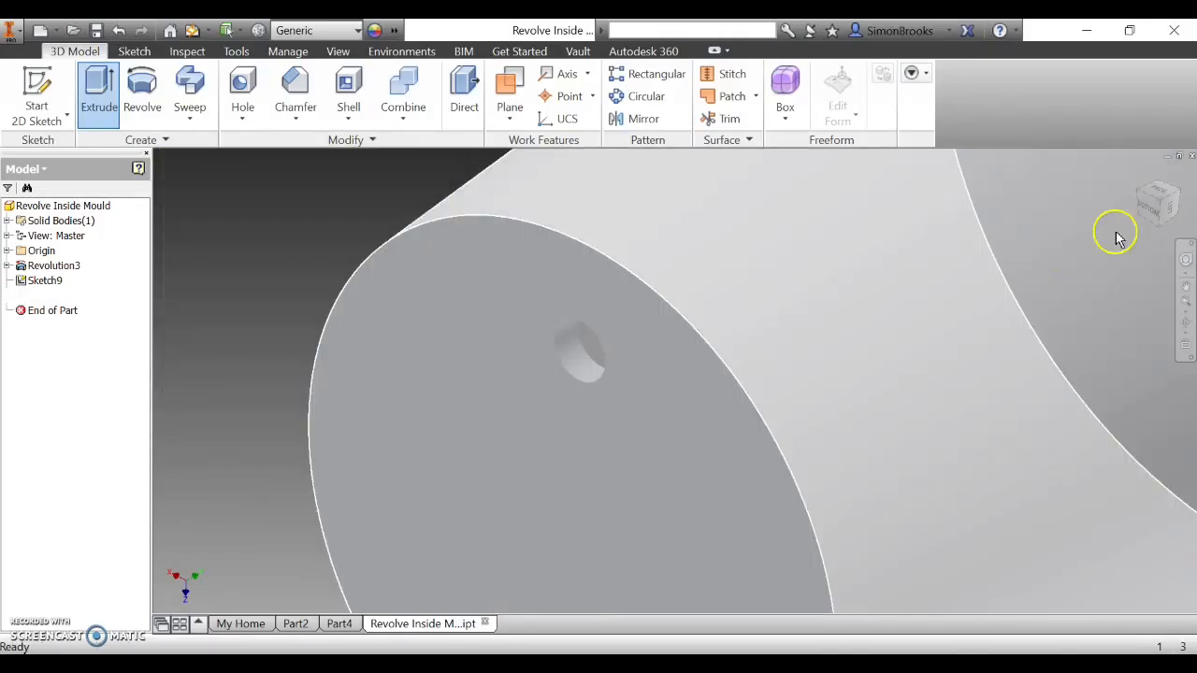
- Start a new 2D sketch on the inside floor of the cup-shaped mould
{"action": "left_click", "coordinate": [1153, 209]}
{"action": "left_click", "coordinate": [1153, 210]}
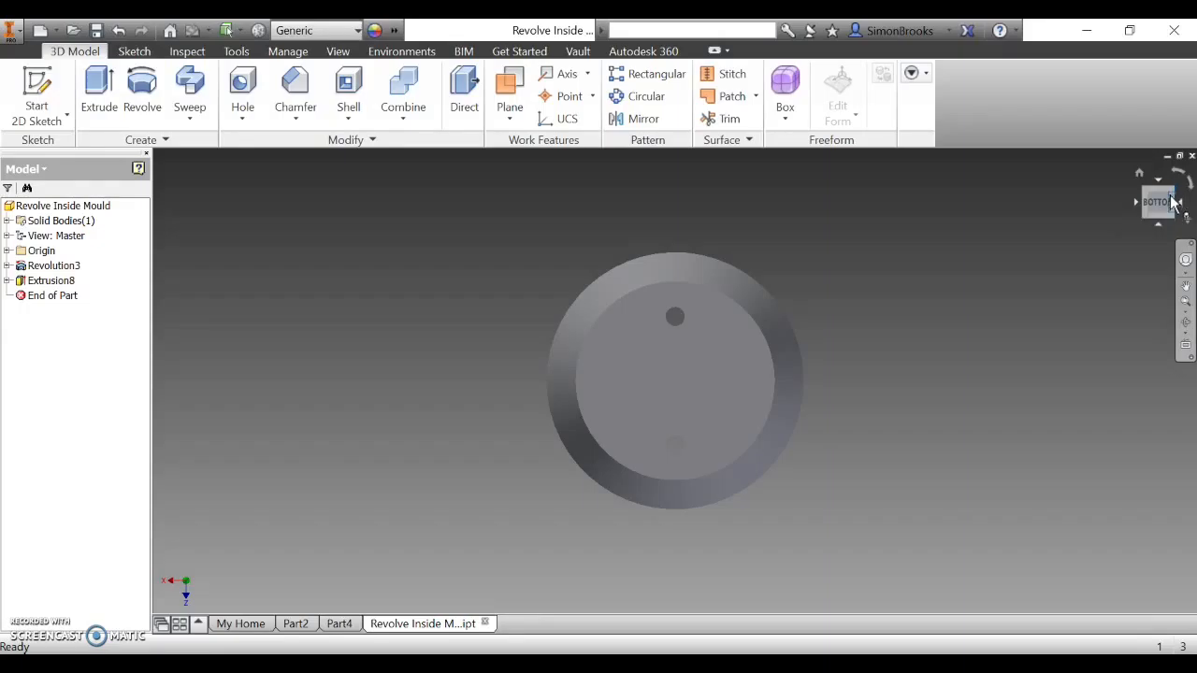
{"action": "mouse_move", "coordinate": [1173, 200]}
{"action": "left_mouse_down"}
{"action": "mouse_move", "coordinate": [1102, 219]}
{"action": "mouse_move", "coordinate": [810, 211]}
{"action": "mouse_move", "coordinate": [602, 184]}
{"action": "mouse_move", "coordinate": [545, 195]}
{"action": "mouse_move", "coordinate": [1160, 206]}
{"action": "left_mouse_up"}
{"action": "left_click", "coordinate": [1159, 201]}
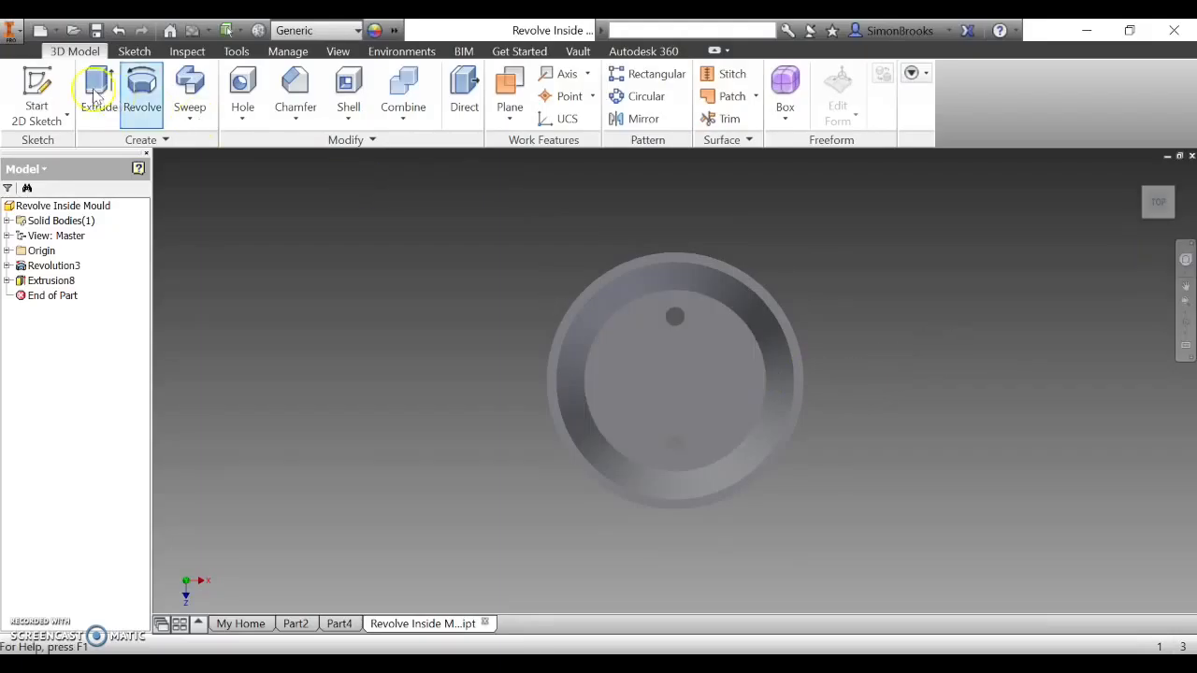
{"action": "left_click", "coordinate": [38, 82]}
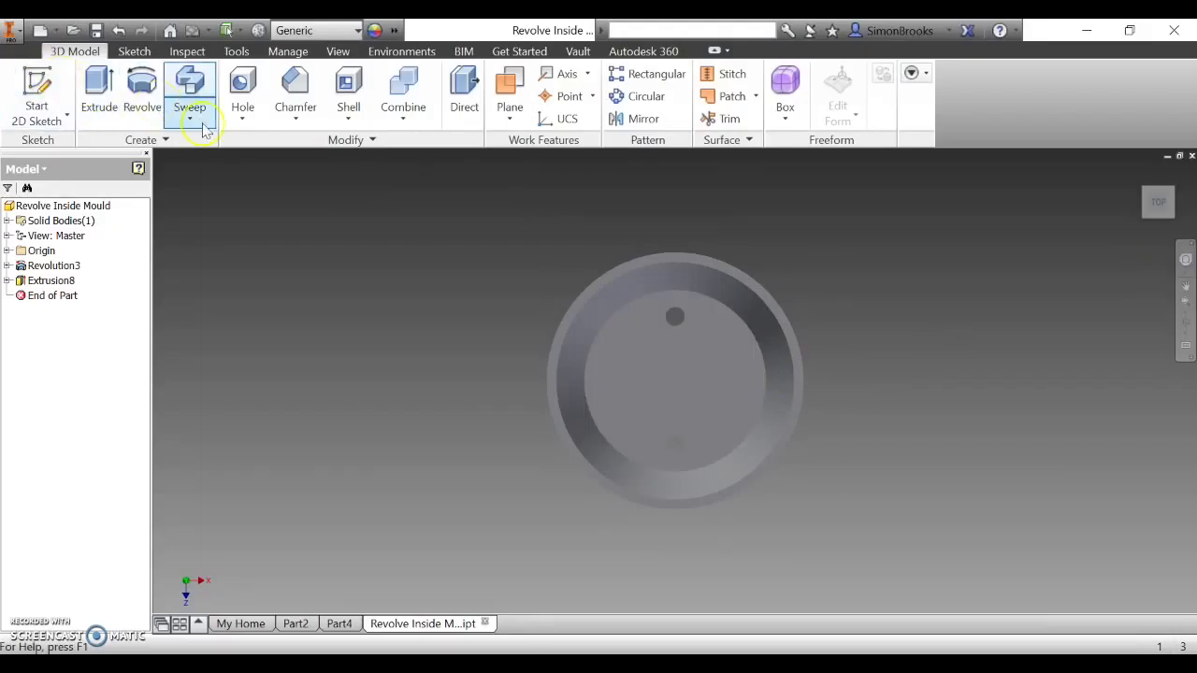
{"action": "left_click", "coordinate": [711, 366]}
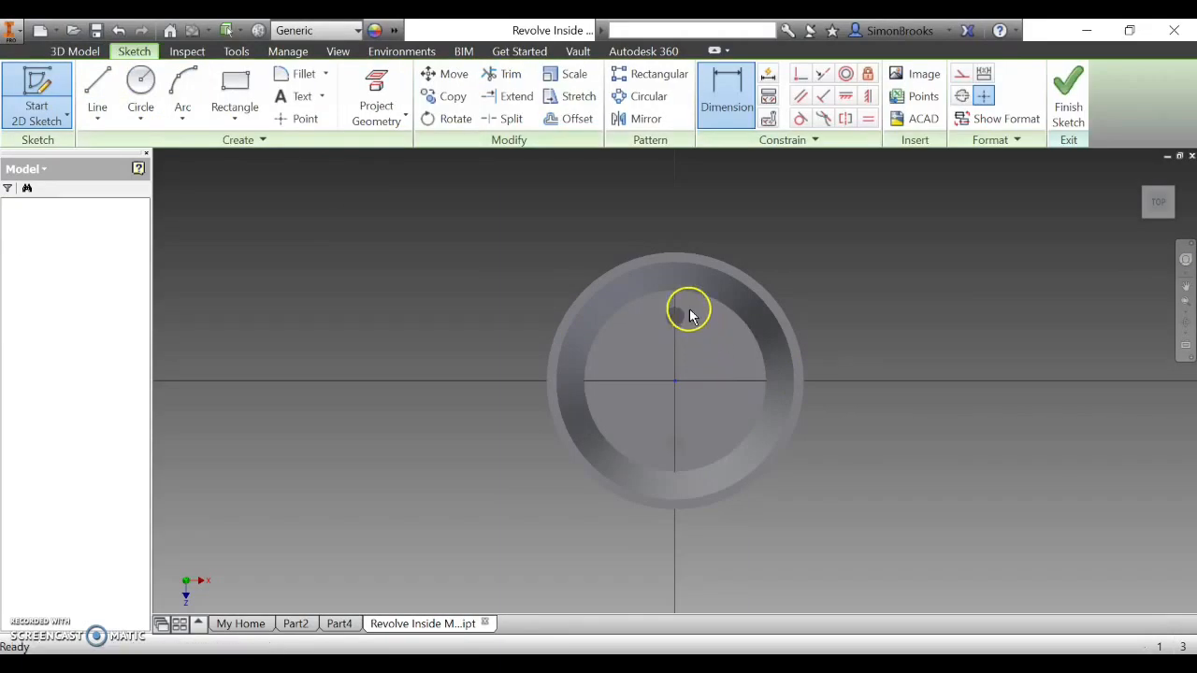
- Sketch a 10 mm diameter circle concentric with the upper hole on the inside floor
{"action": "scroll", "coordinate": [681, 316], "scroll_direction": "up", "scroll_amount": 5}
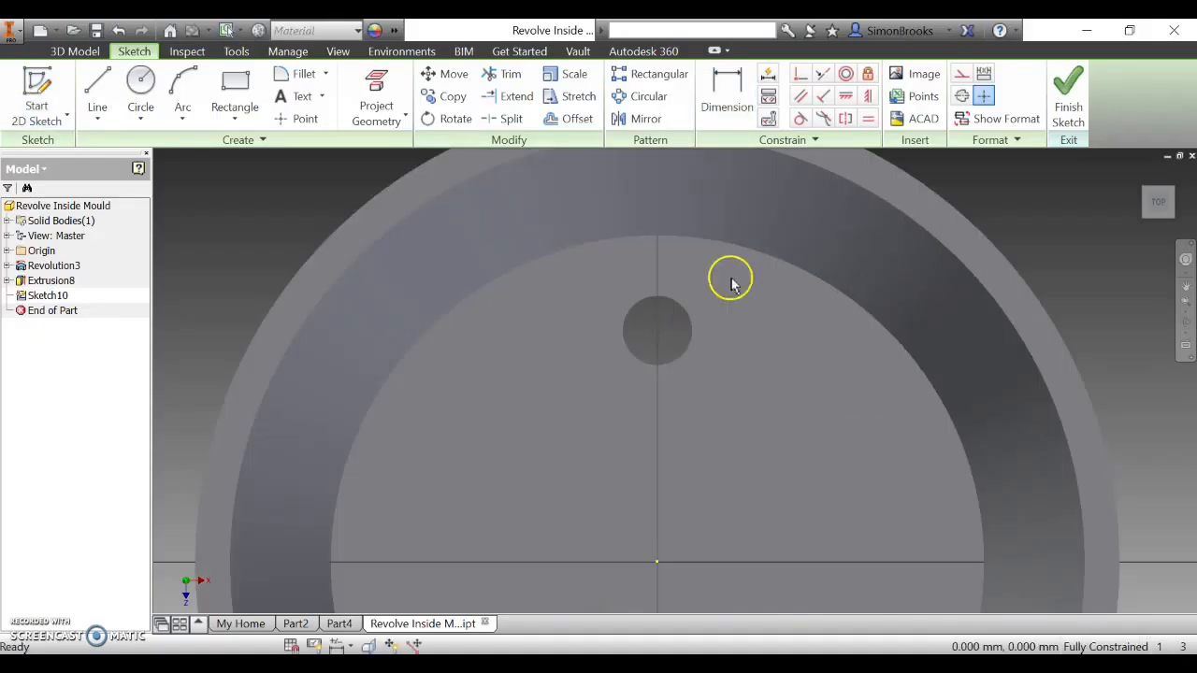
{"action": "left_click", "coordinate": [140, 84]}
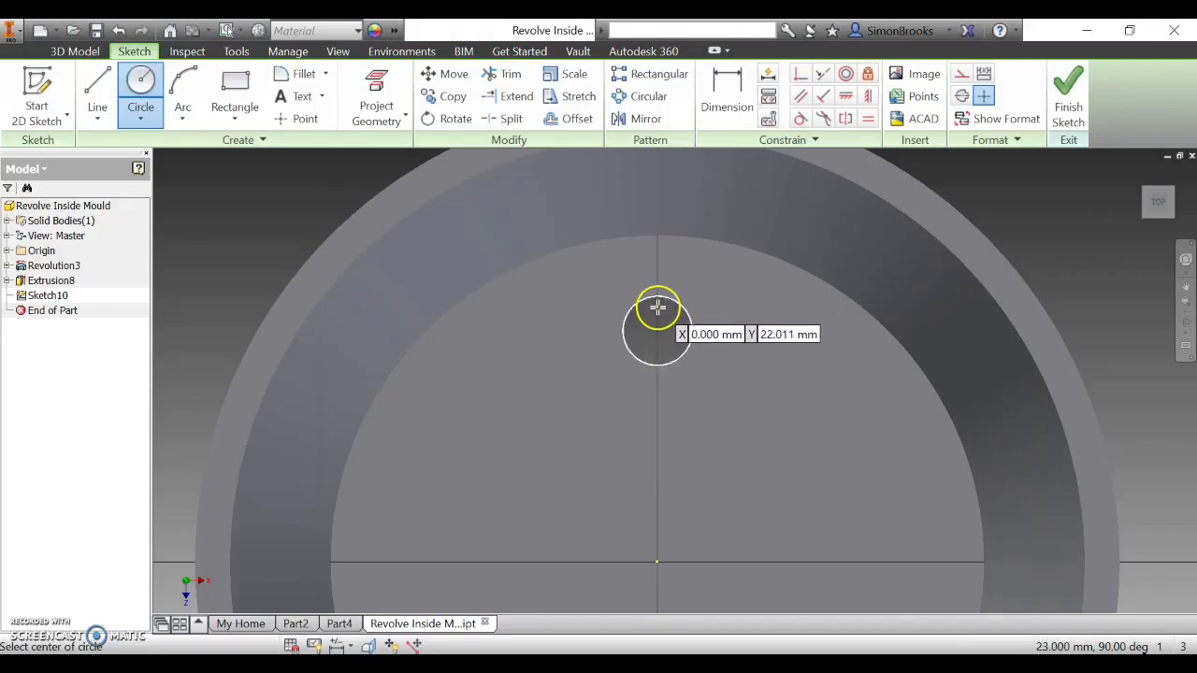
{"action": "left_click", "coordinate": [657, 328]}
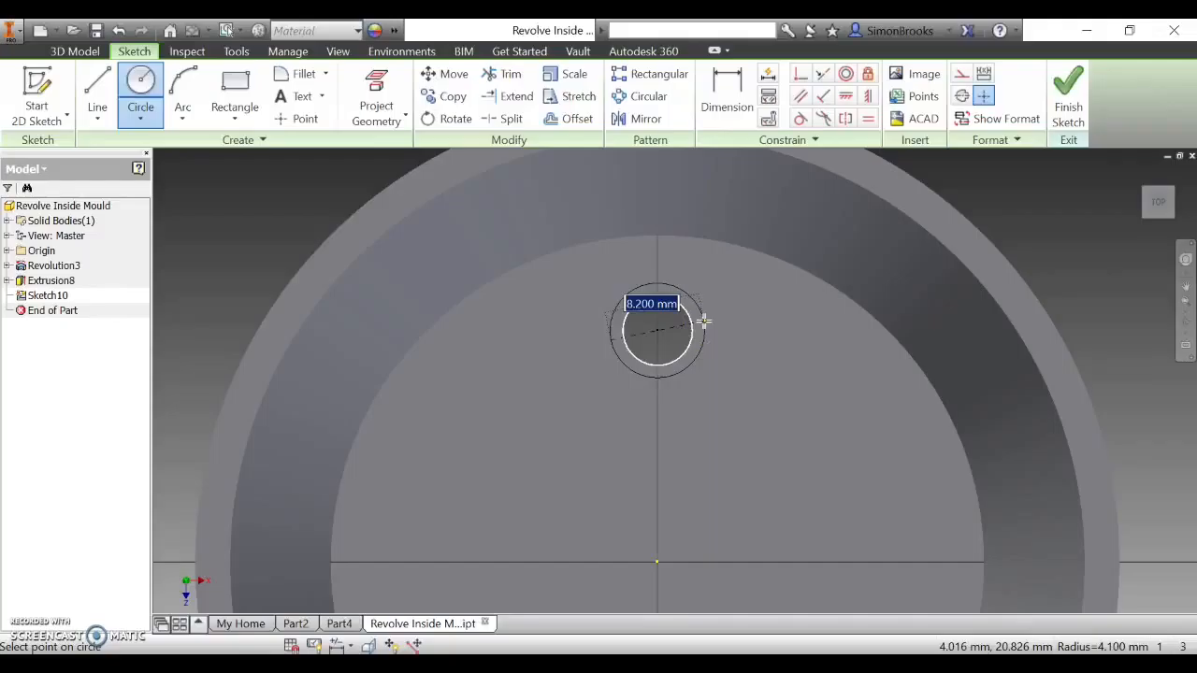
{"action": "key", "text": "Return"}
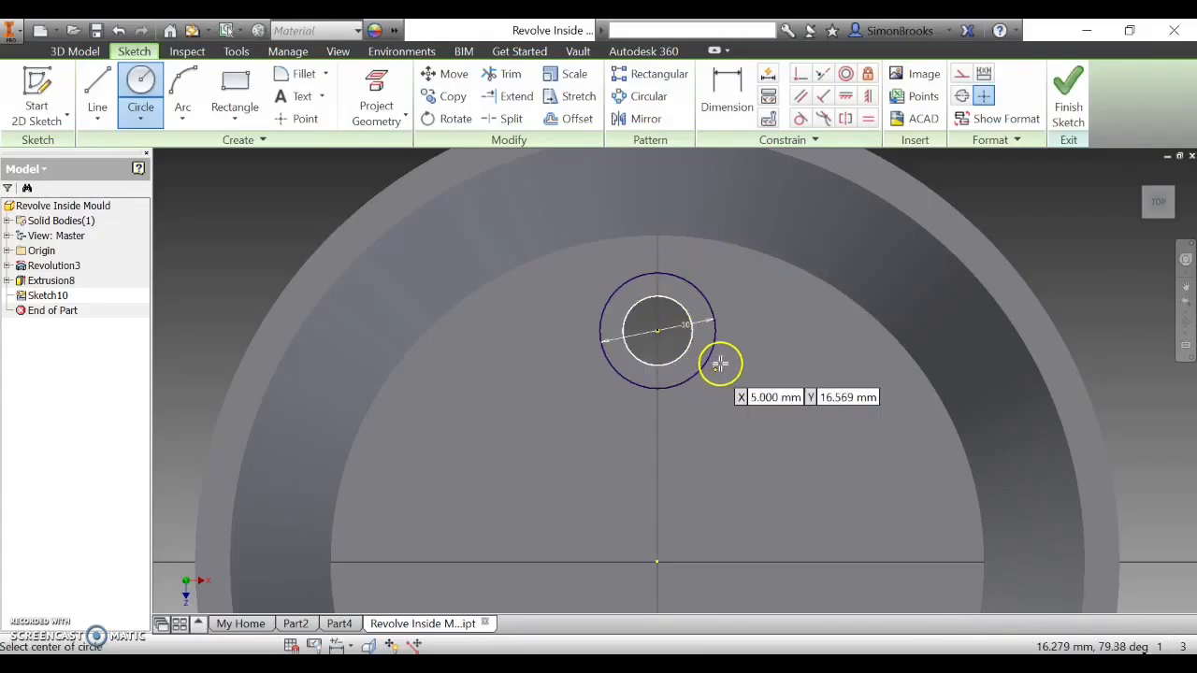
- Sketch a 10 mm diameter circle concentric with the lower hole and finish the sketch
{"action": "scroll", "coordinate": [716, 355], "scroll_direction": "down", "scroll_amount": 5}
{"action": "scroll", "coordinate": [710, 561], "scroll_direction": "up", "scroll_amount": 3}
{"action": "scroll", "coordinate": [700, 510], "scroll_direction": "up", "scroll_amount": 4}
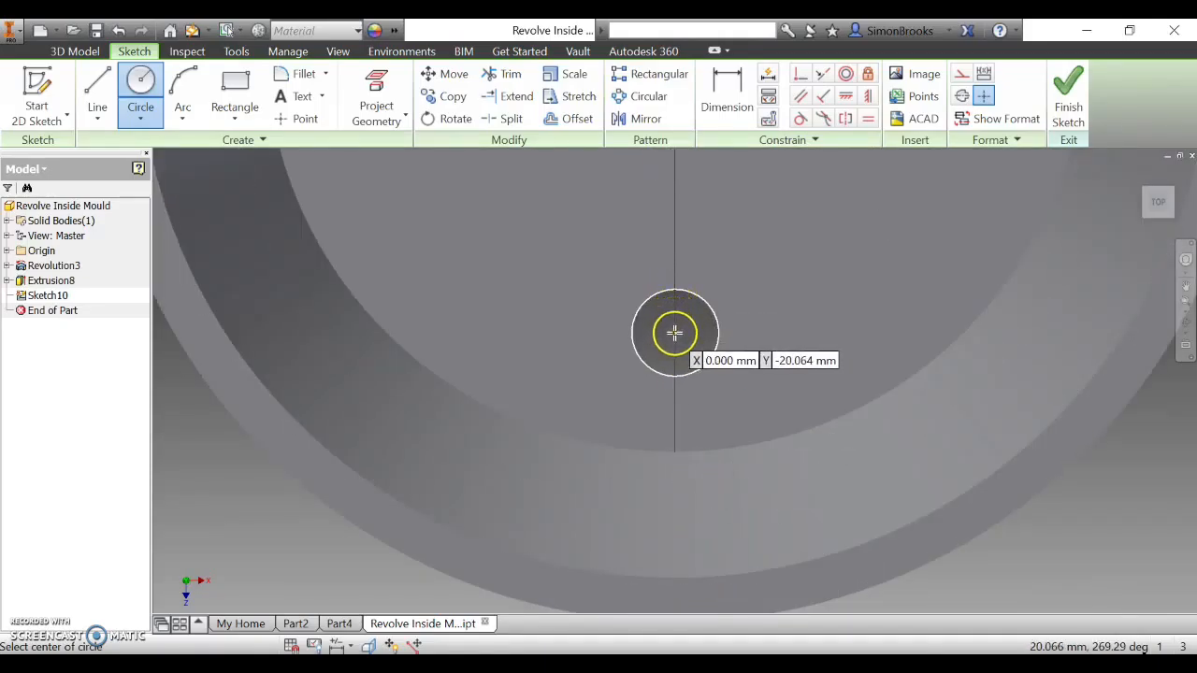
{"action": "scroll", "coordinate": [671, 335], "scroll_direction": "down", "scroll_amount": 3}
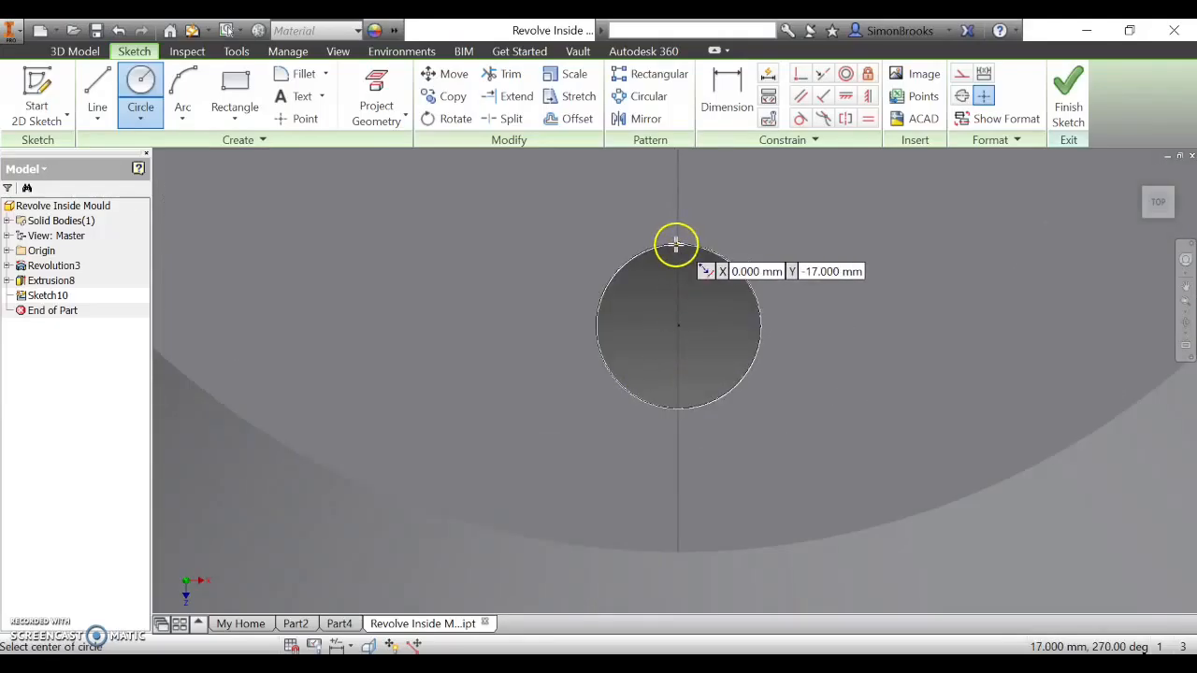
{"action": "left_click", "coordinate": [676, 326]}
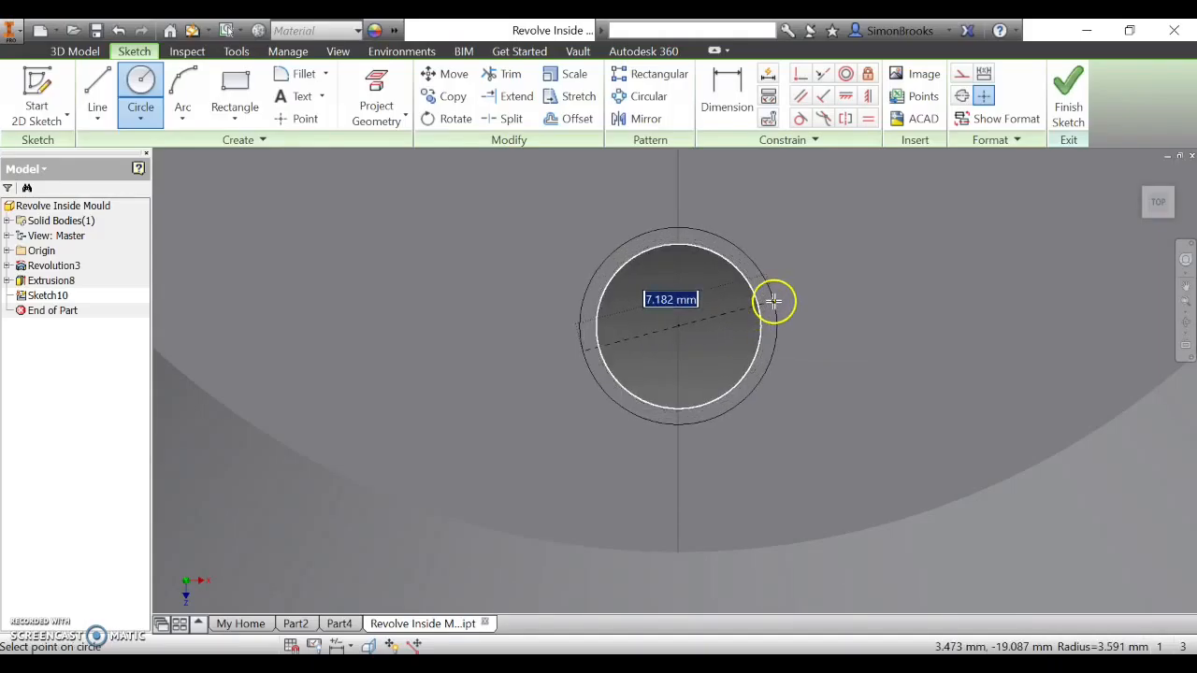
{"action": "key", "text": "Return"}
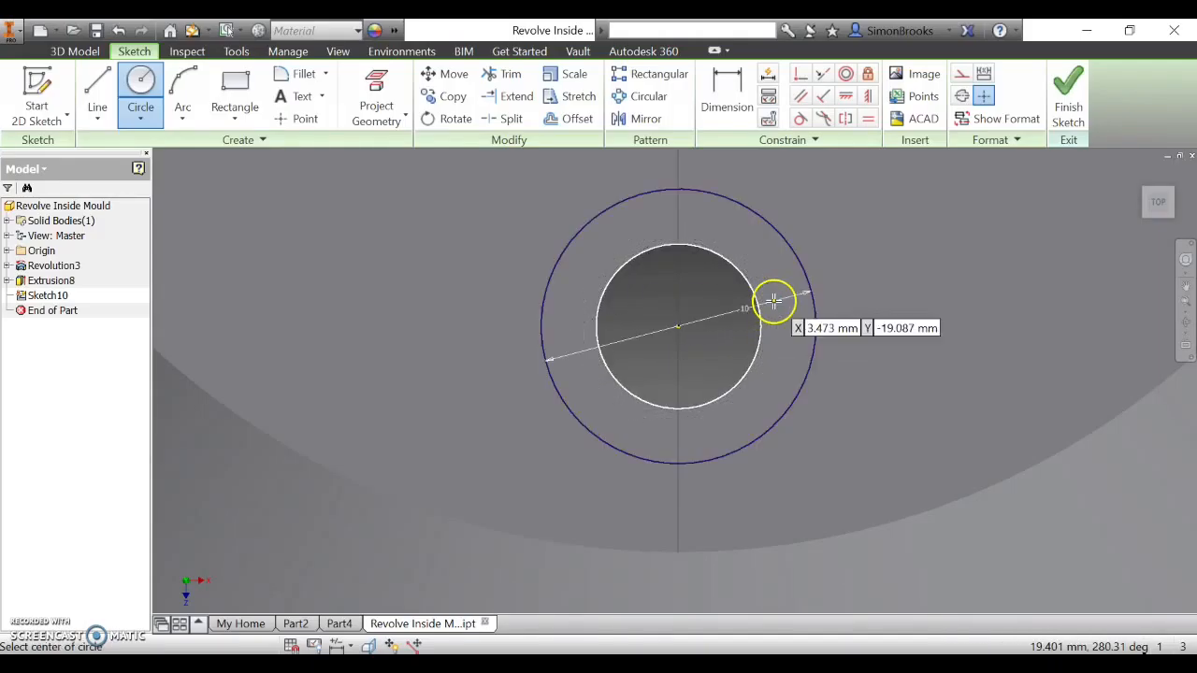
{"action": "left_click", "coordinate": [1071, 96]}
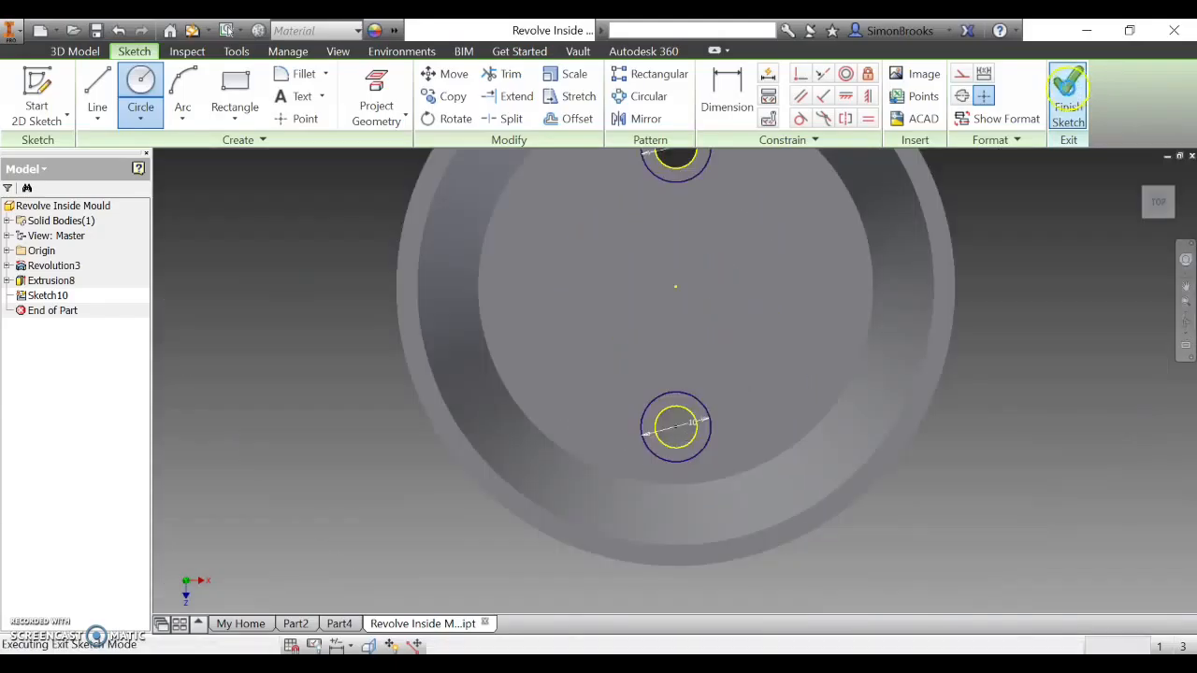
- Extrude the rings around both holes 20 mm up from the inside floor, joined to the mould body
{"action": "mouse_move", "coordinate": [1158, 207]}
{"action": "left_mouse_down"}
{"action": "mouse_move", "coordinate": [1119, 172]}
{"action": "mouse_move", "coordinate": [1113, 195]}
{"action": "mouse_move", "coordinate": [1029, 188]}
{"action": "left_mouse_up"}
{"action": "scroll", "coordinate": [785, 449], "scroll_direction": "down", "scroll_amount": 4}
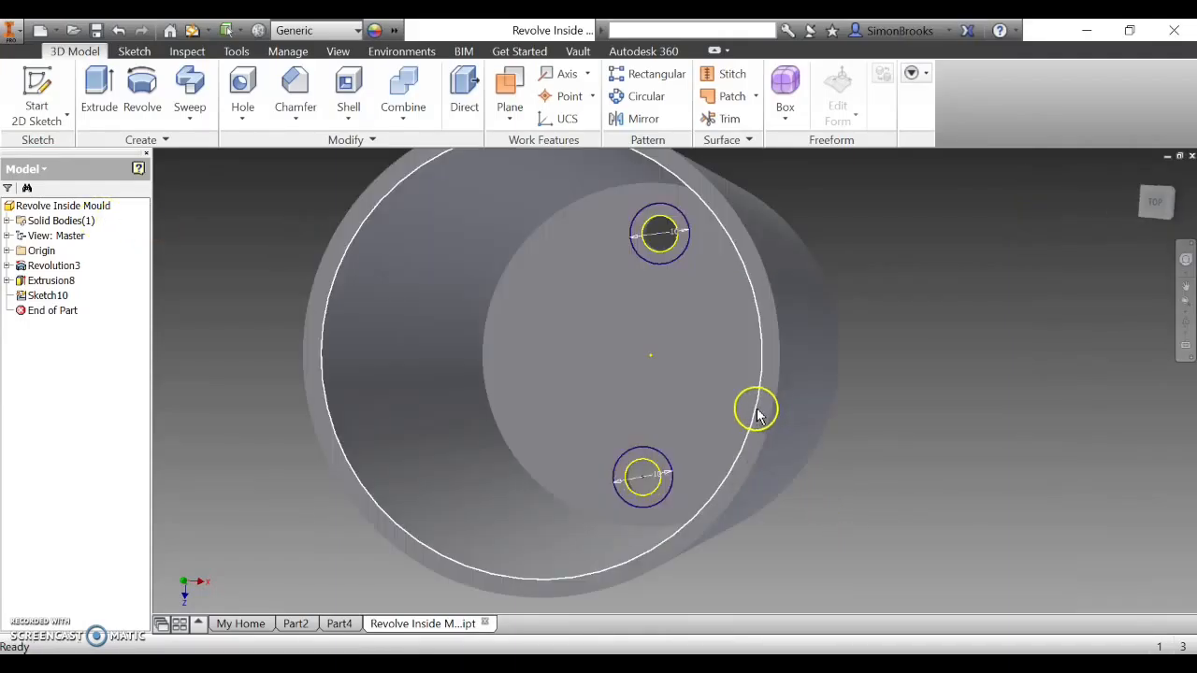
{"action": "left_click", "coordinate": [110, 84]}
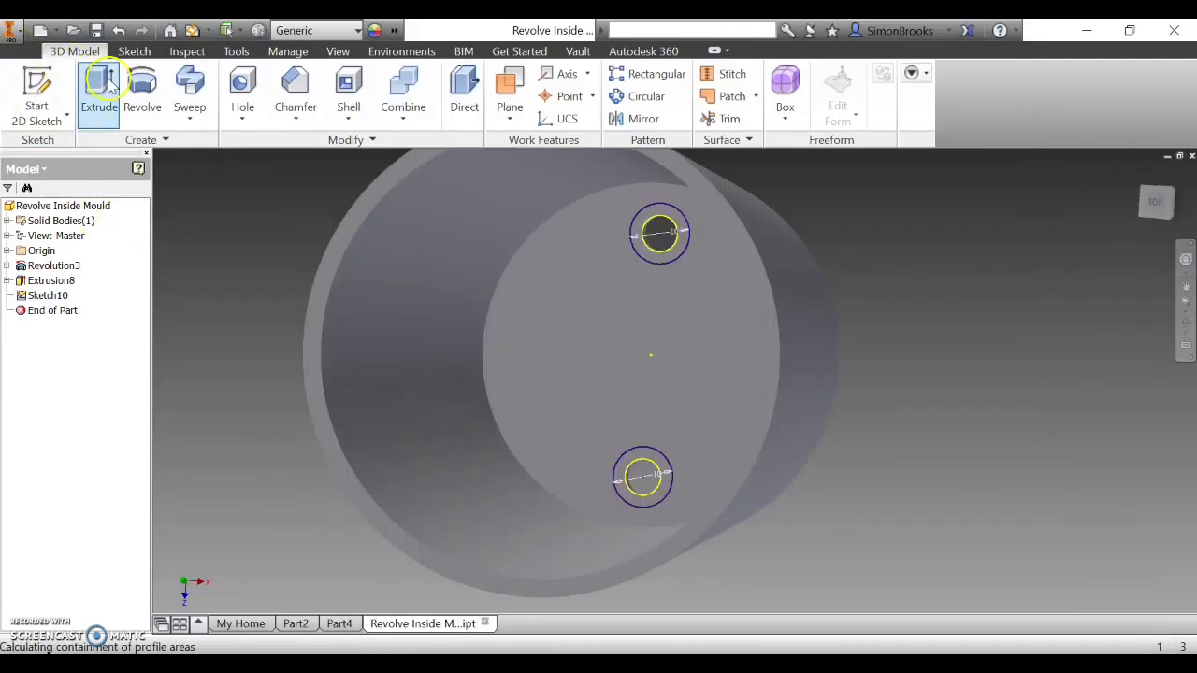
{"action": "left_click", "coordinate": [644, 259]}
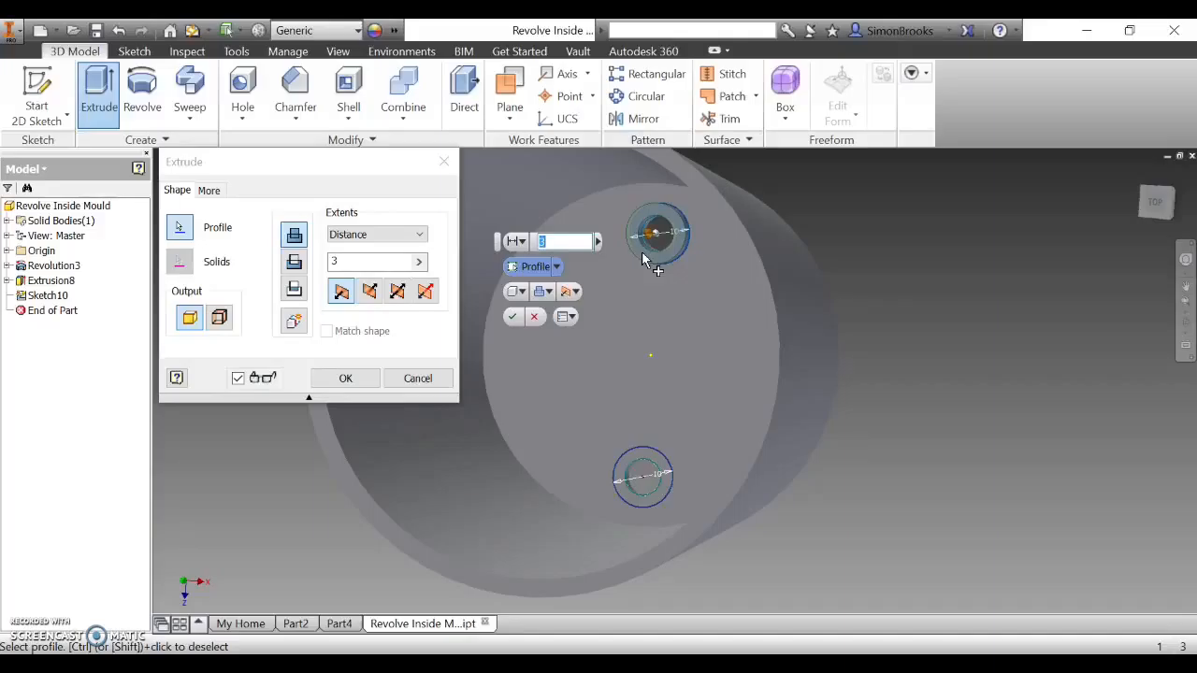
{"action": "type", "text": "20"}
{"action": "left_click", "coordinate": [630, 364]}
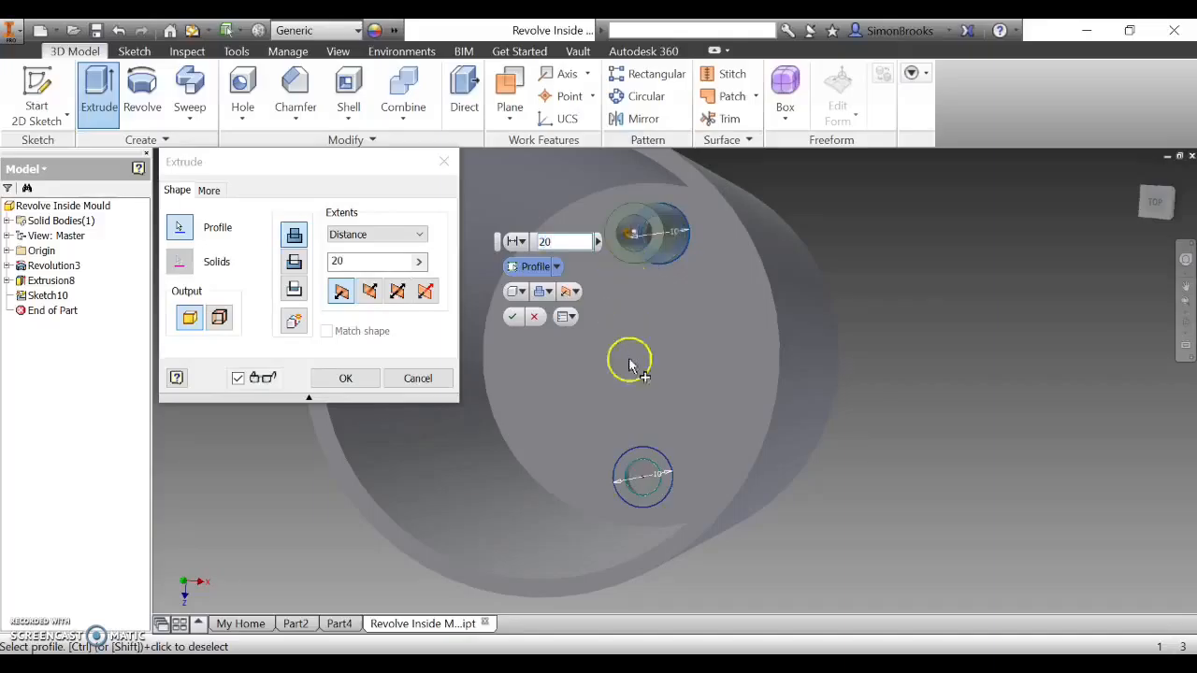
{"action": "left_click", "coordinate": [642, 465]}
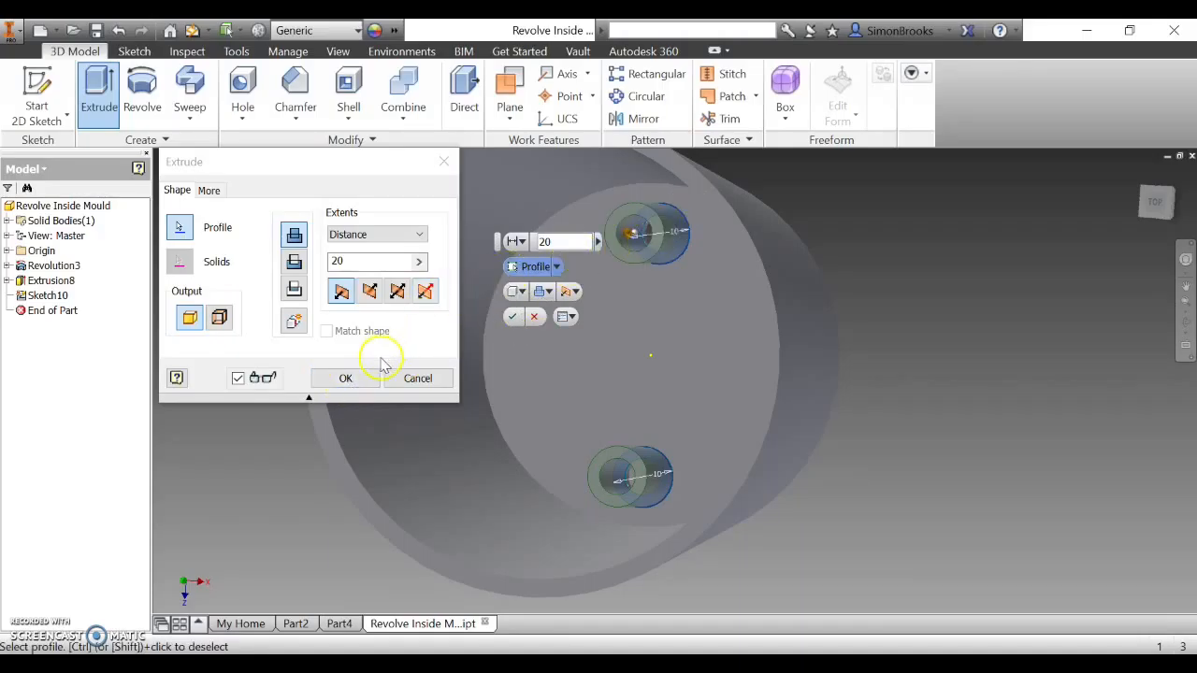
{"action": "left_click", "coordinate": [358, 382]}
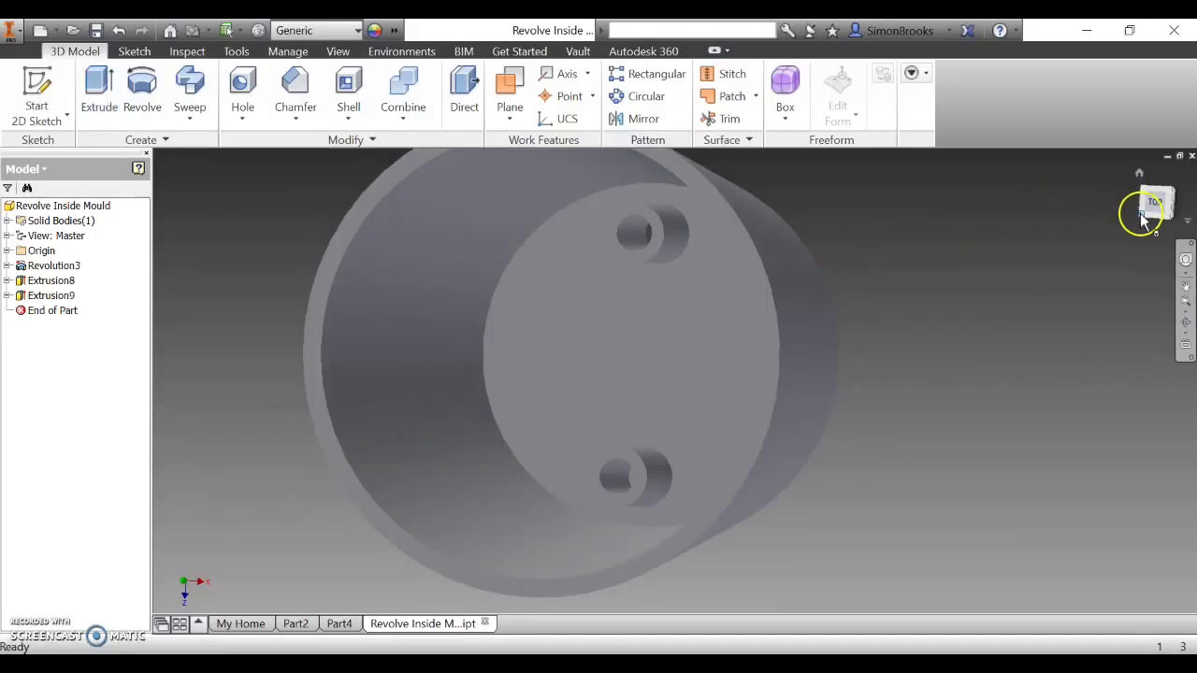
{"action": "mouse_move", "coordinate": [1142, 217]}
{"action": "left_mouse_down"}
{"action": "mouse_move", "coordinate": [1119, 199]}
{"action": "mouse_move", "coordinate": [938, 165]}
{"action": "mouse_move", "coordinate": [898, 195]}
{"action": "mouse_move", "coordinate": [892, 166]}
{"action": "left_mouse_up"}
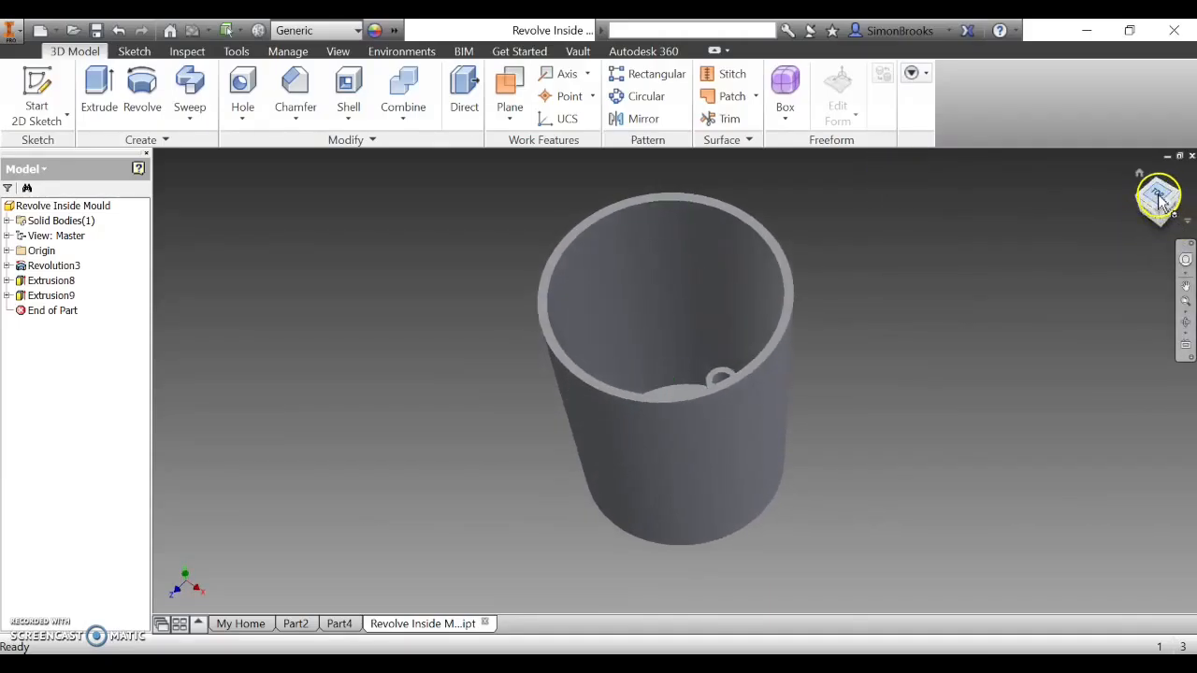
{"action": "mouse_move", "coordinate": [1160, 199]}
{"action": "left_mouse_down"}
{"action": "mouse_move", "coordinate": [1165, 220]}
{"action": "mouse_move", "coordinate": [1161, 204]}
{"action": "mouse_move", "coordinate": [1142, 211]}
{"action": "left_mouse_up"}
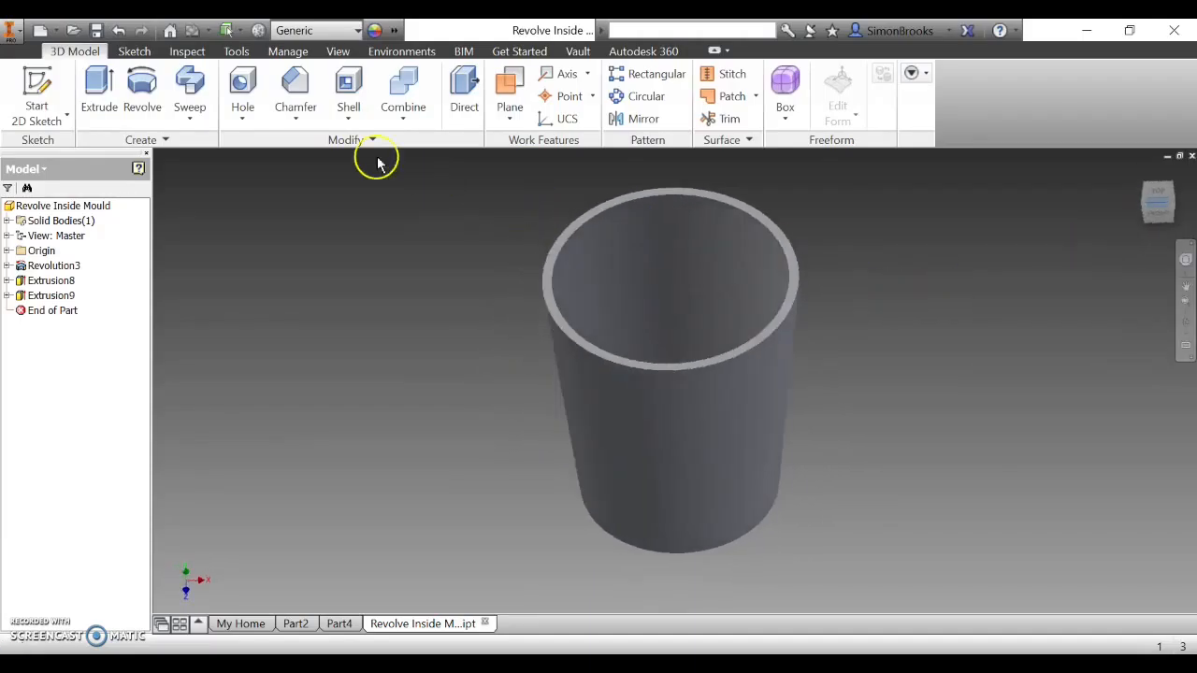